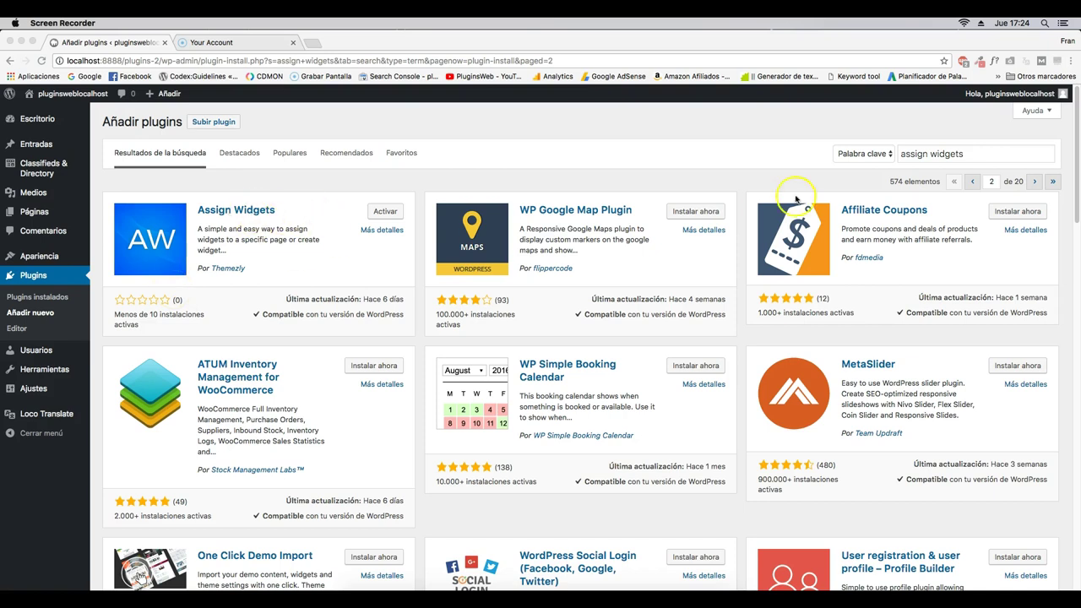
- Activate the Assign Widgets plugin and open the Widgets management page
{"action": "left_click", "coordinate": [386, 211]}
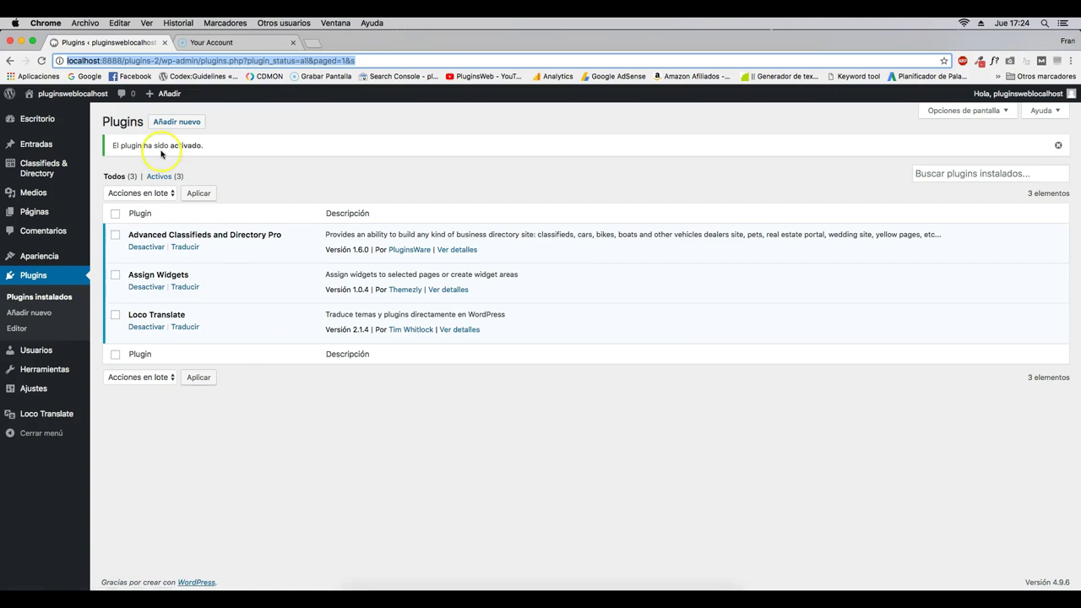
{"action": "mouse_move", "coordinate": [38, 256]}
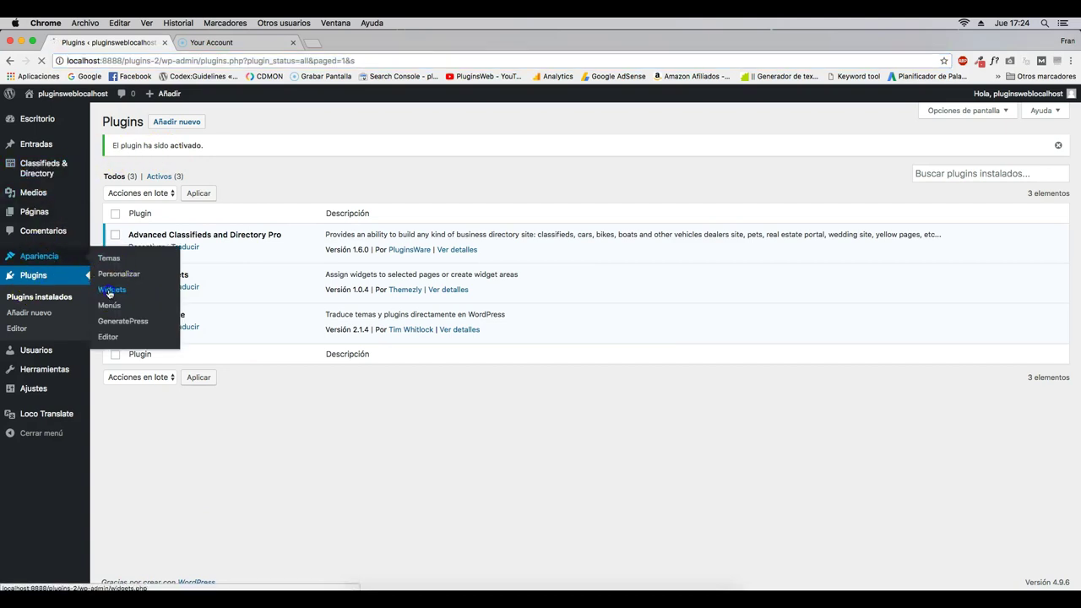
{"action": "left_click", "coordinate": [110, 290]}
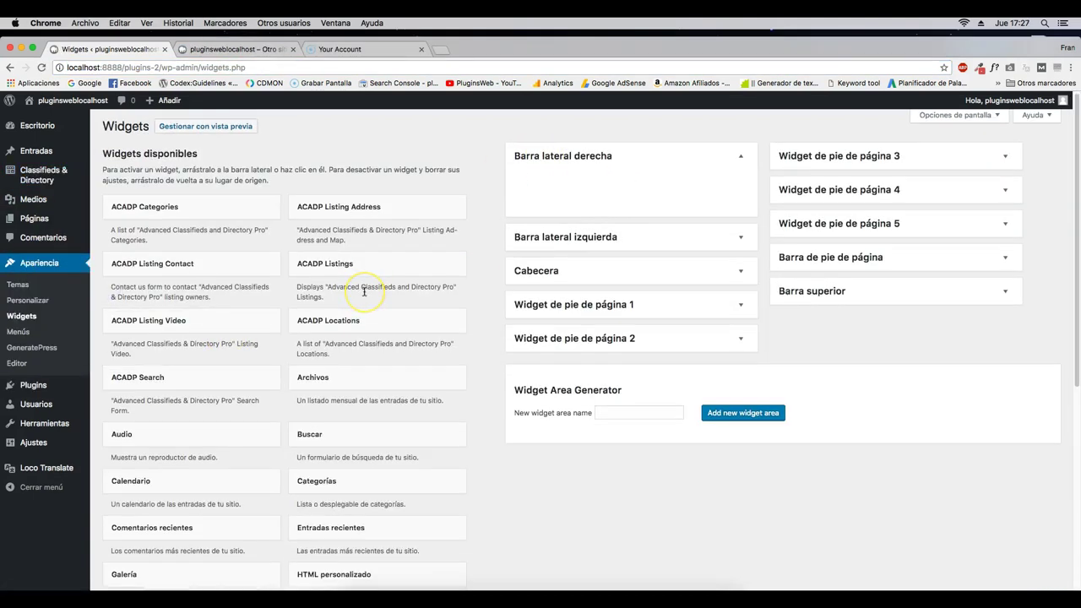
- Add the Calendario widget to the Barra lateral derecha area and collapse its settings
{"action": "scroll", "coordinate": [363, 291], "scroll_direction": "down", "scroll_amount": 3}
{"action": "scroll", "coordinate": [172, 365], "scroll_direction": "up", "scroll_amount": 1}
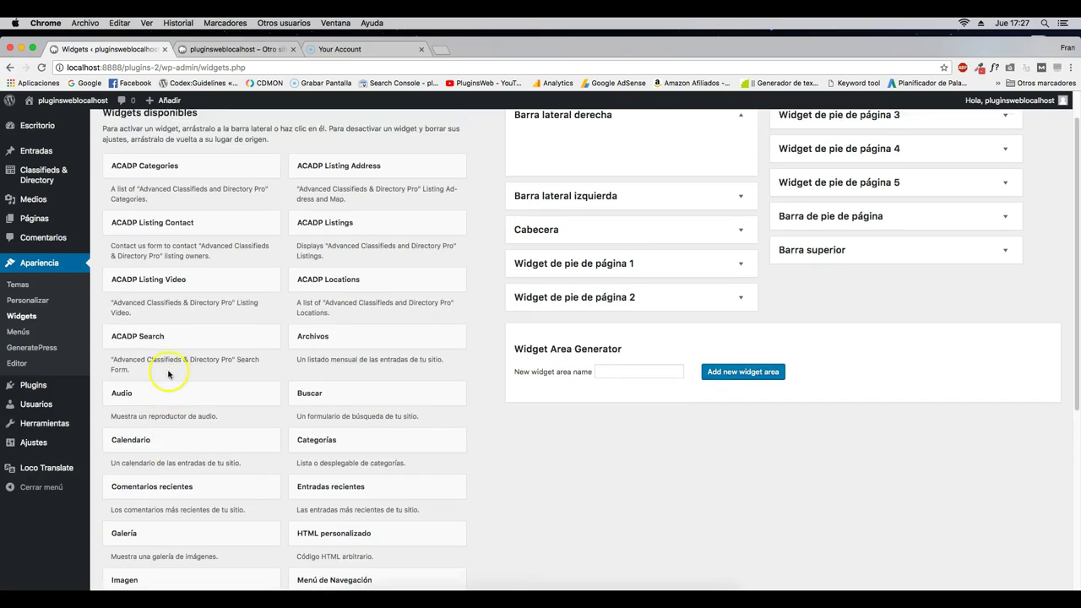
{"action": "left_click_drag", "start_coordinate": [152, 441], "coordinate": [579, 145]}
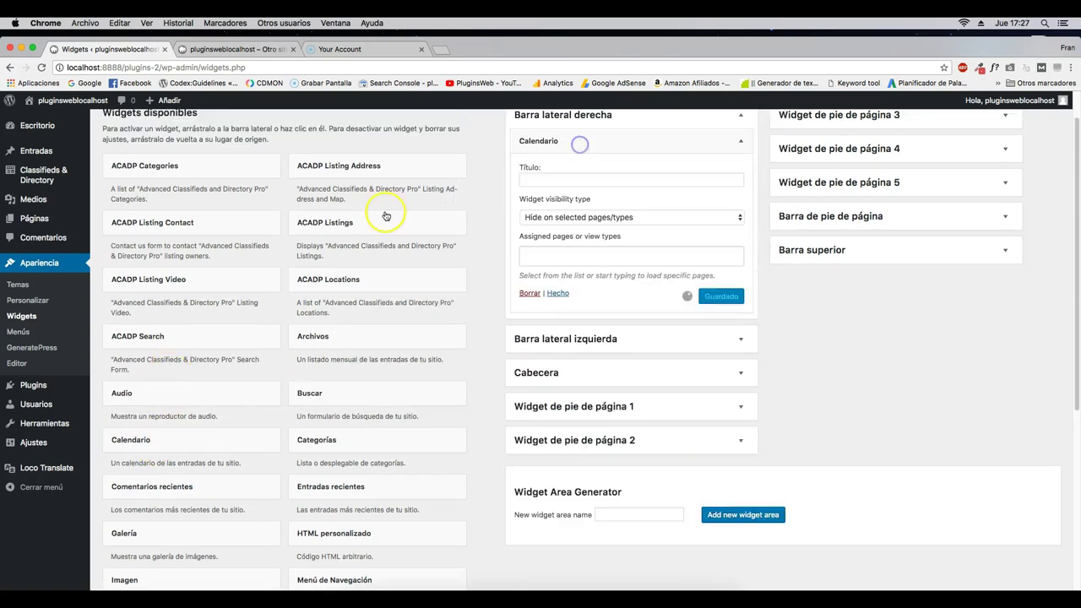
{"action": "scroll", "coordinate": [381, 234], "scroll_direction": "down", "scroll_amount": 10}
{"action": "scroll", "coordinate": [379, 241], "scroll_direction": "up", "scroll_amount": 8}
{"action": "scroll", "coordinate": [378, 241], "scroll_direction": "up", "scroll_amount": 3}
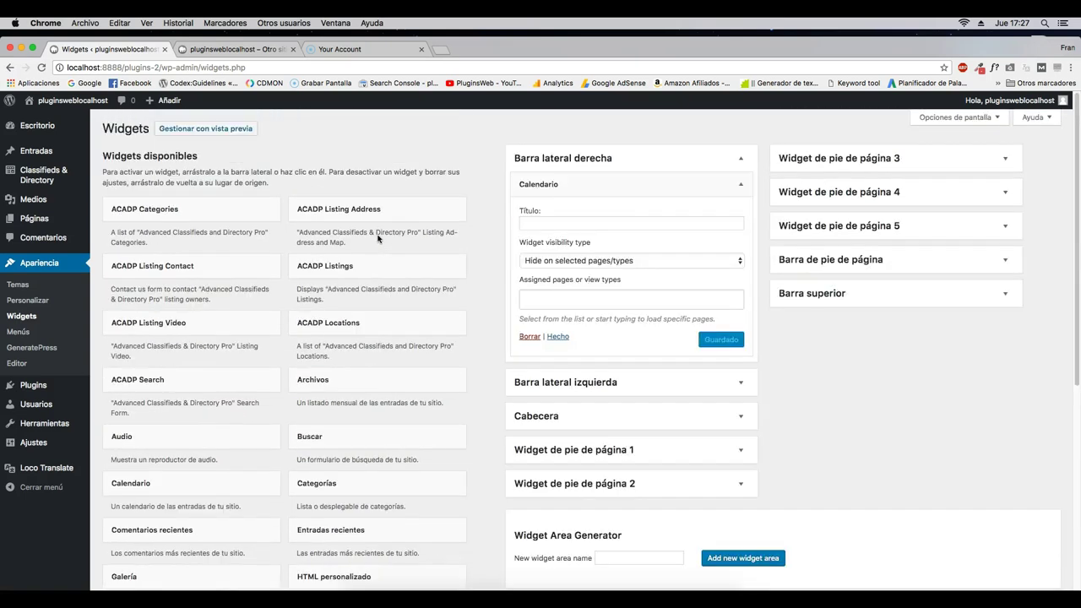
{"action": "scroll", "coordinate": [377, 239], "scroll_direction": "down", "scroll_amount": 3}
{"action": "mouse_move", "coordinate": [145, 318]}
{"action": "left_mouse_down"}
{"action": "mouse_move", "coordinate": [214, 301]}
{"action": "mouse_move", "coordinate": [143, 313]}
{"action": "left_mouse_up"}
{"action": "left_click", "coordinate": [557, 219]}
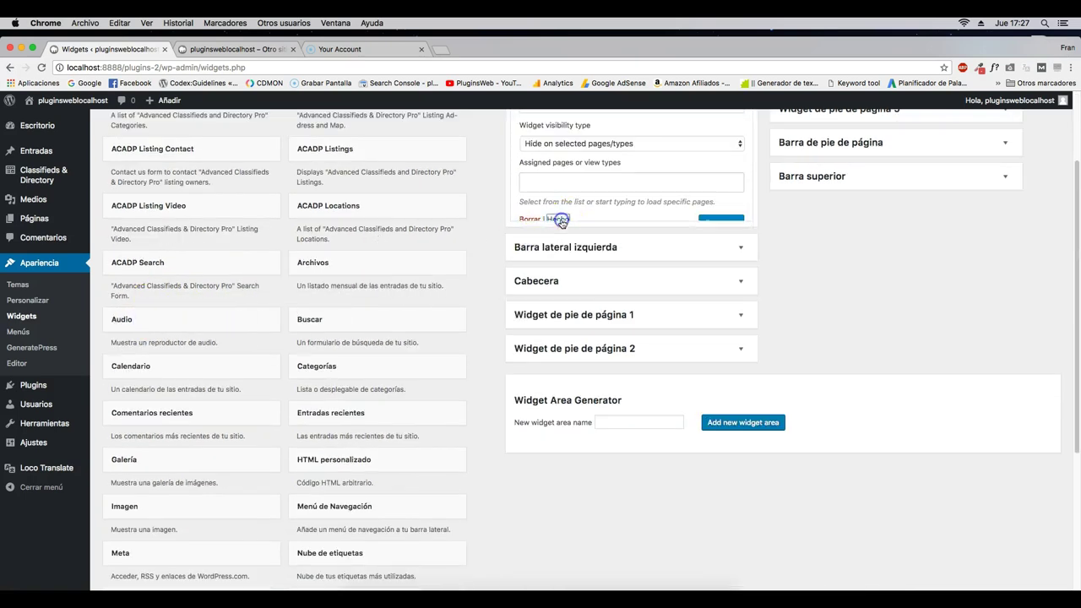
- Add an Audio widget with Coolio-Gangstas-Paradise.mp3 to Barra lateral derecha, below Calendario, and save it
{"action": "scroll", "coordinate": [253, 380], "scroll_direction": "up", "scroll_amount": 3}
{"action": "left_click_drag", "start_coordinate": [121, 438], "coordinate": [507, 181]}
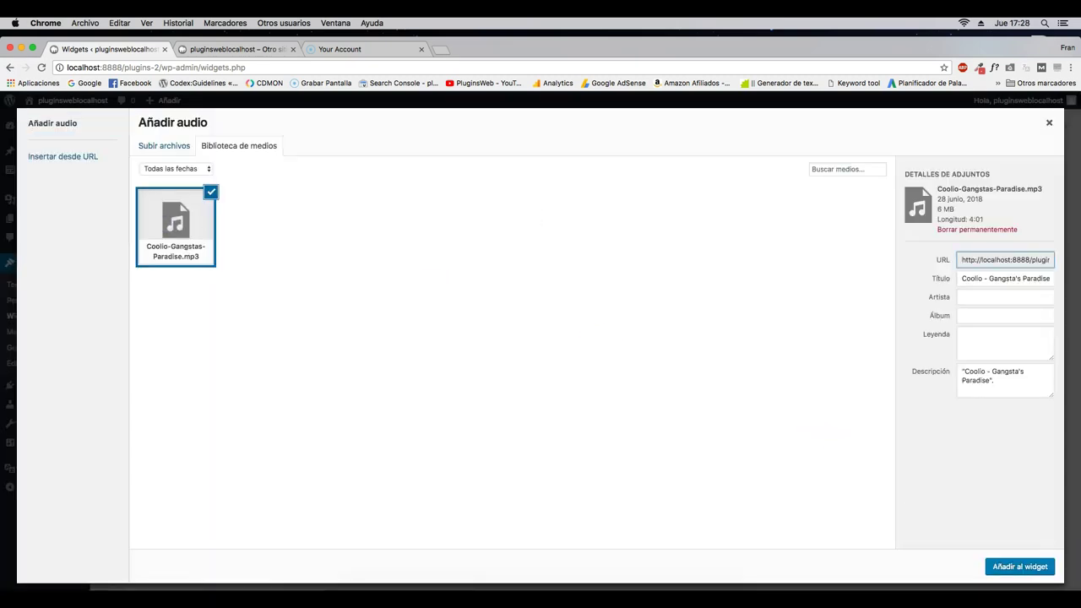
{"action": "left_click", "coordinate": [716, 411]}
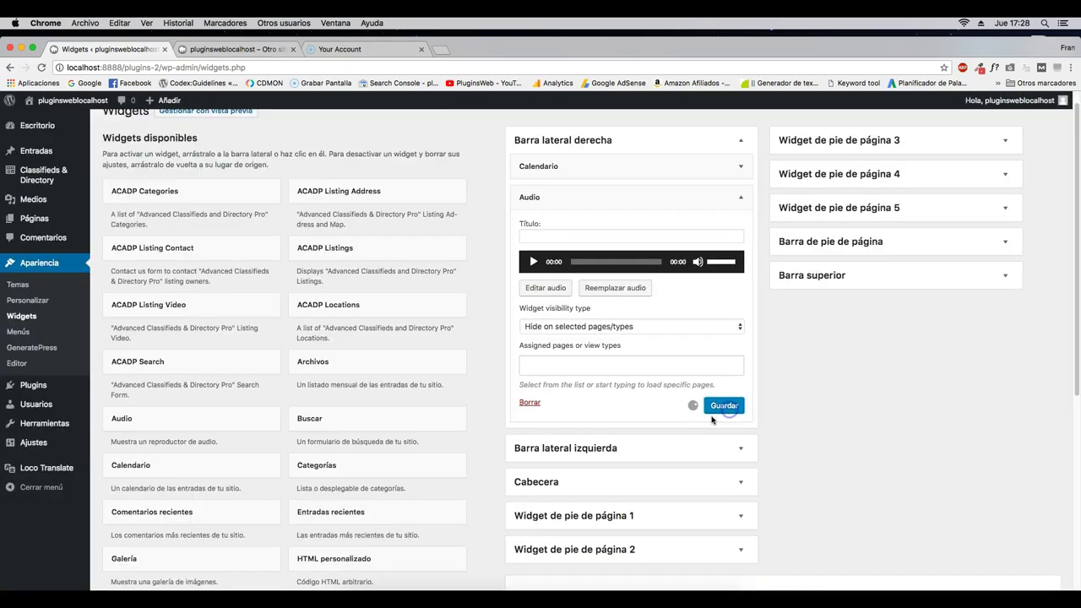
{"action": "left_click", "coordinate": [734, 420]}
- Check the calendar and audio player in the sidebar of the site's front page
{"action": "left_click", "coordinate": [233, 49]}
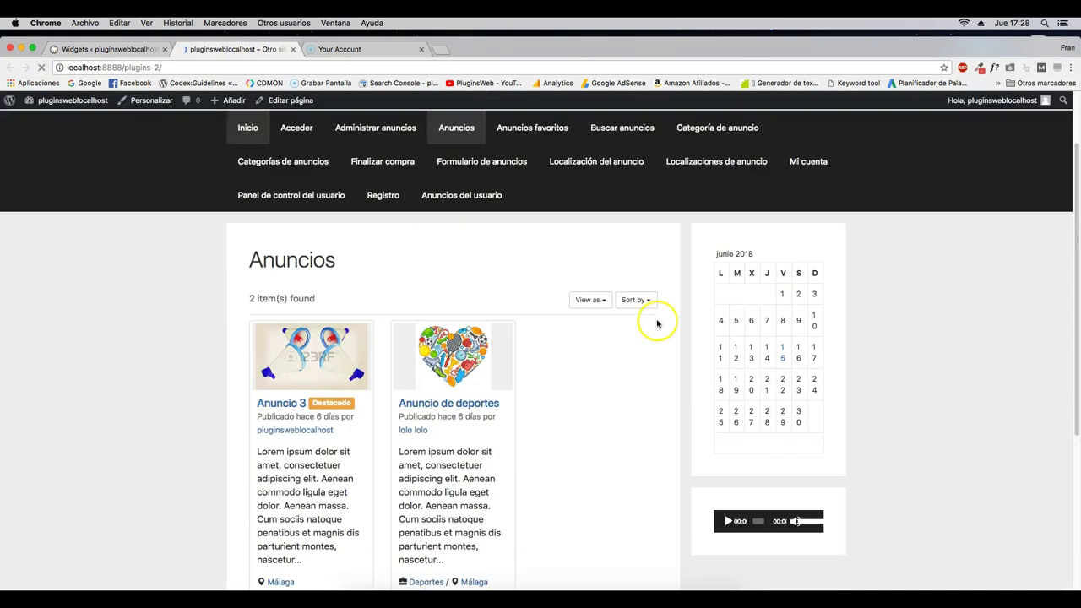
{"action": "scroll", "coordinate": [684, 363], "scroll_direction": "down", "scroll_amount": 3}
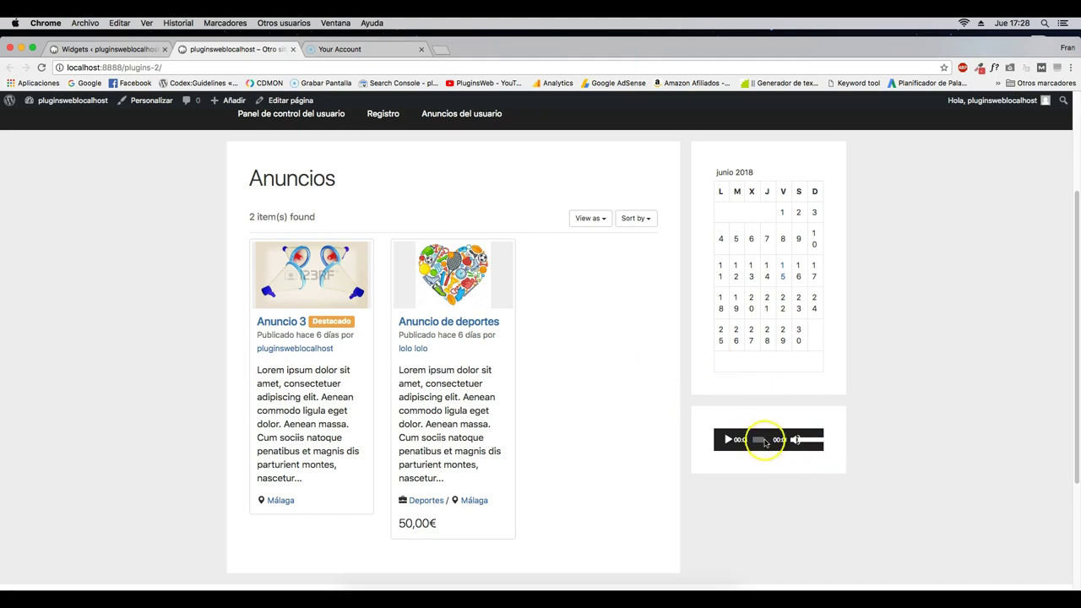
{"action": "scroll", "coordinate": [764, 447], "scroll_direction": "up", "scroll_amount": 3}
{"action": "scroll", "coordinate": [756, 490], "scroll_direction": "down", "scroll_amount": 1}
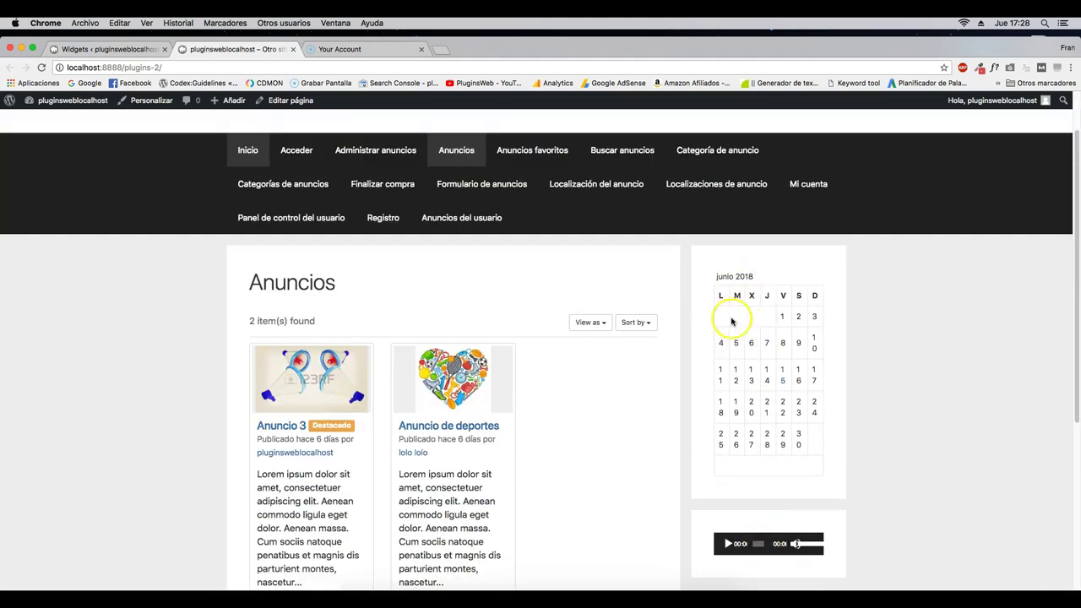
- Return to the widget settings and examine the Audio widget's visibility type options
{"action": "left_click", "coordinate": [118, 49]}
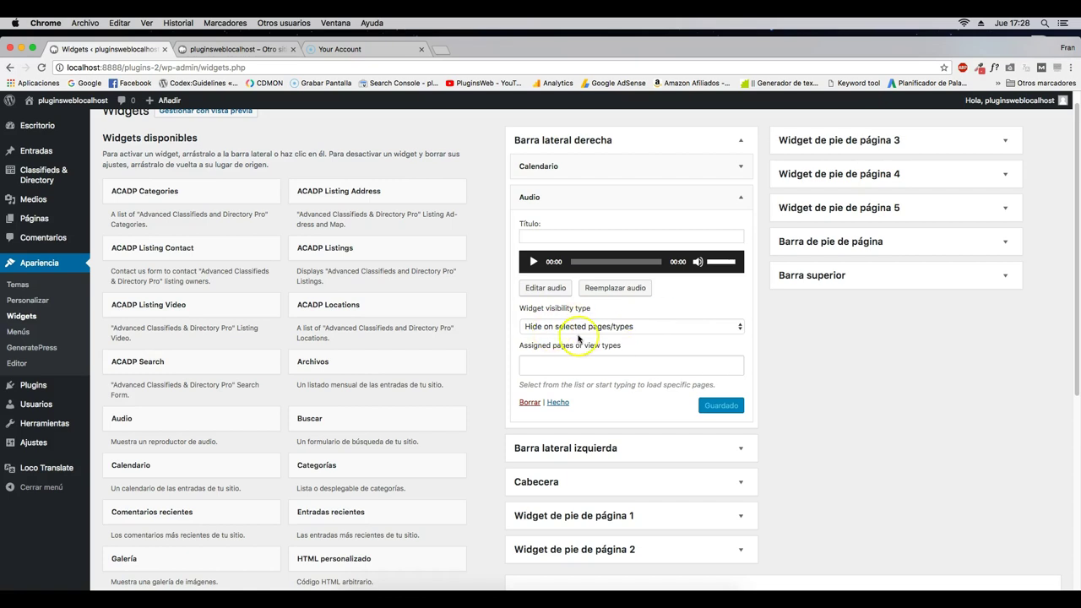
{"action": "left_click", "coordinate": [667, 326]}
{"action": "left_click", "coordinate": [609, 327]}
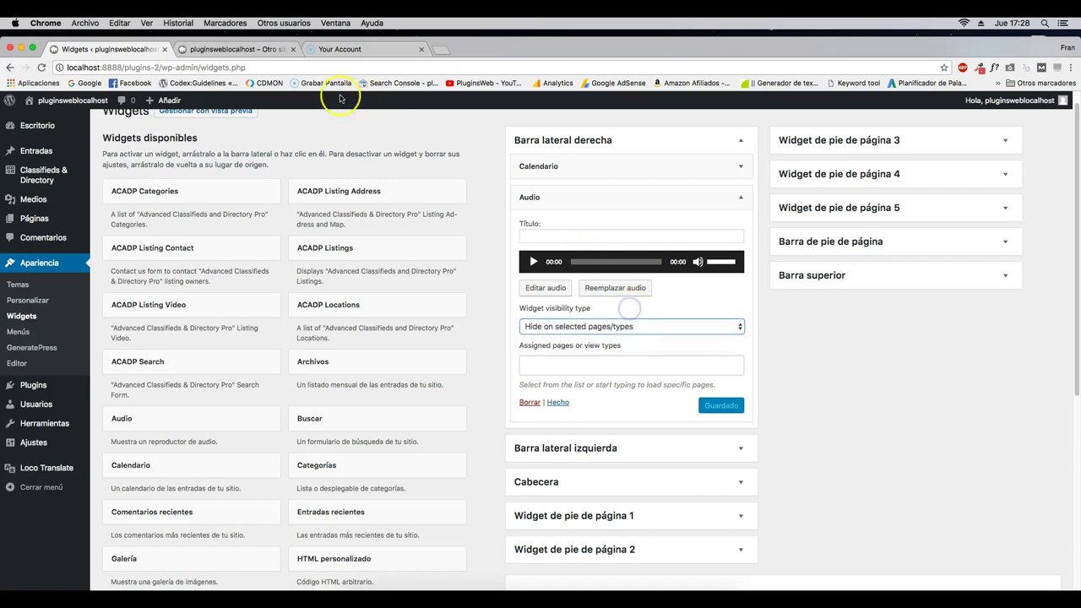
- Check the sidebar widgets on the site's Localización del anuncio, Categoría de anuncio and Registro pages
{"action": "left_click", "coordinate": [257, 50]}
{"action": "left_click", "coordinate": [589, 186]}
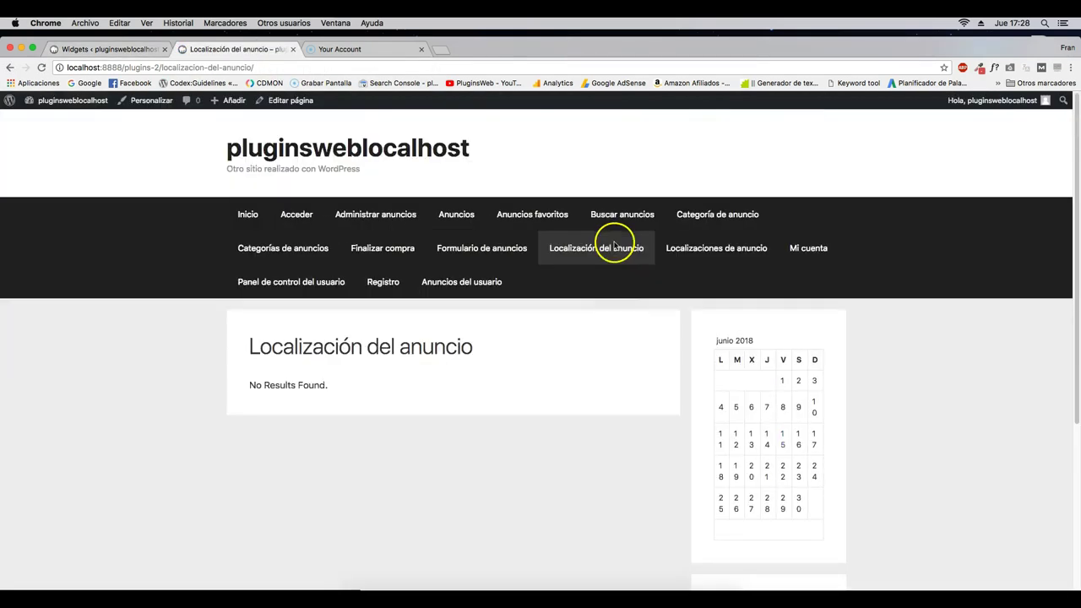
{"action": "left_click", "coordinate": [700, 217]}
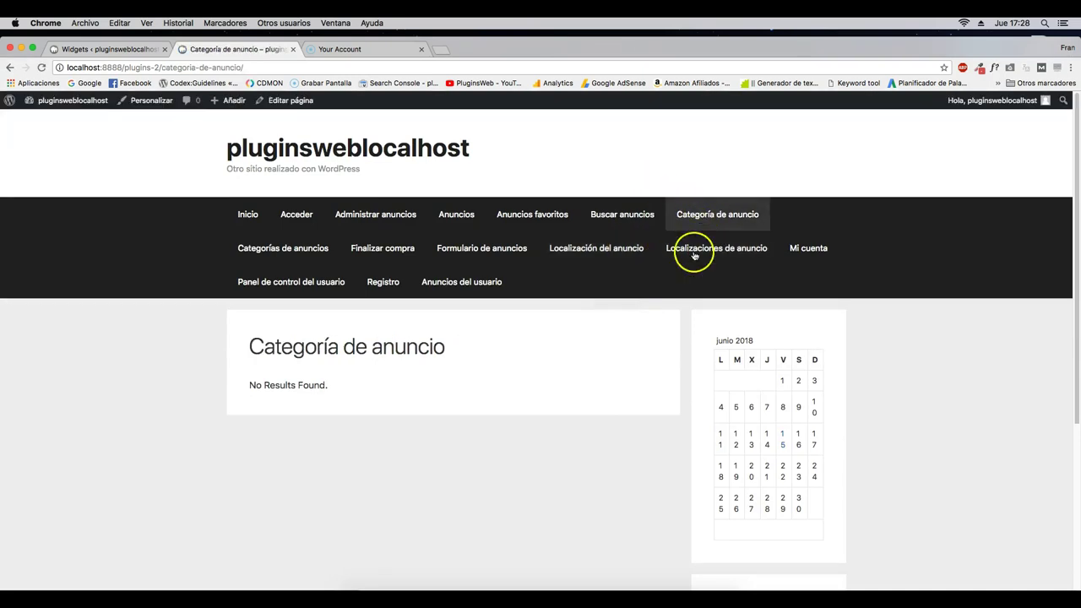
{"action": "scroll", "coordinate": [761, 321], "scroll_direction": "down", "scroll_amount": 5}
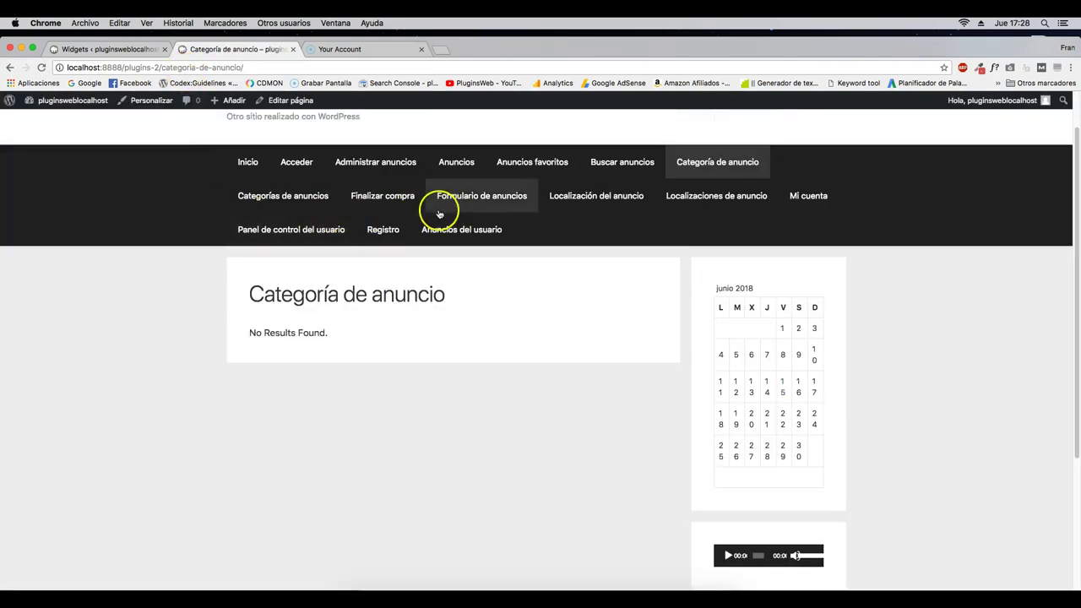
{"action": "left_click", "coordinate": [384, 232]}
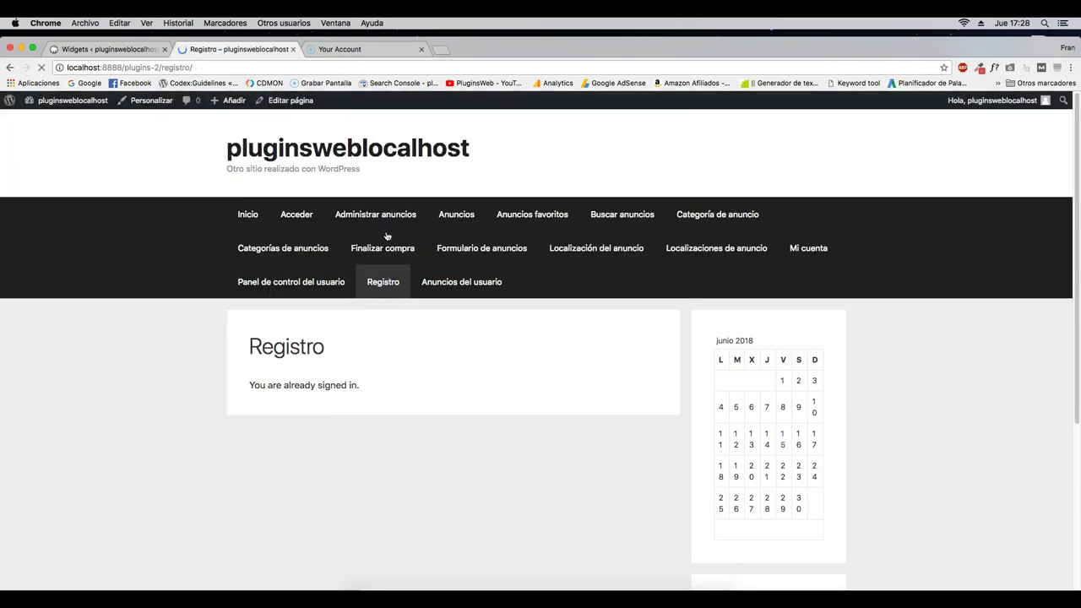
{"action": "scroll", "coordinate": [562, 340], "scroll_direction": "down", "scroll_amount": 3}
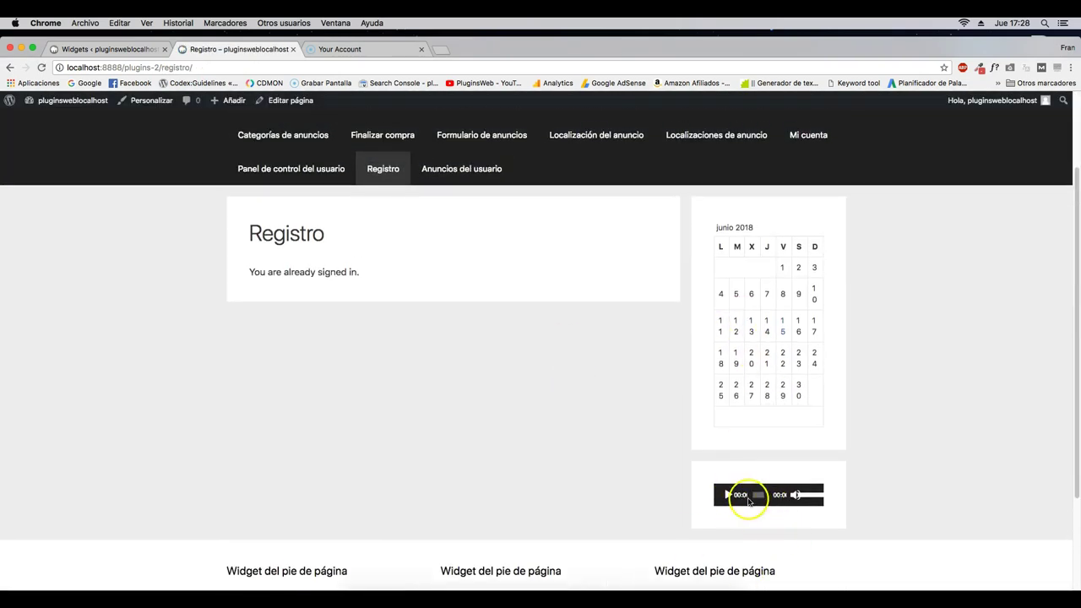
- Reopen the Audio widget's settings and choose Hide on selected pages/types as its visibility type
{"action": "left_click", "coordinate": [118, 49]}
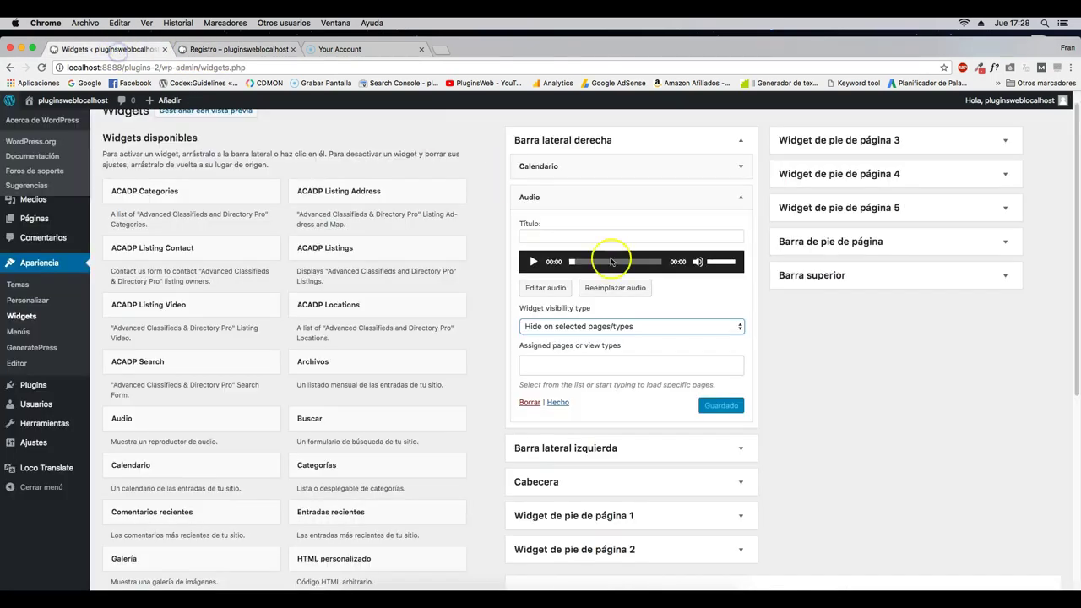
{"action": "scroll", "coordinate": [605, 257], "scroll_direction": "up", "scroll_amount": 1}
{"action": "left_click", "coordinate": [742, 216]}
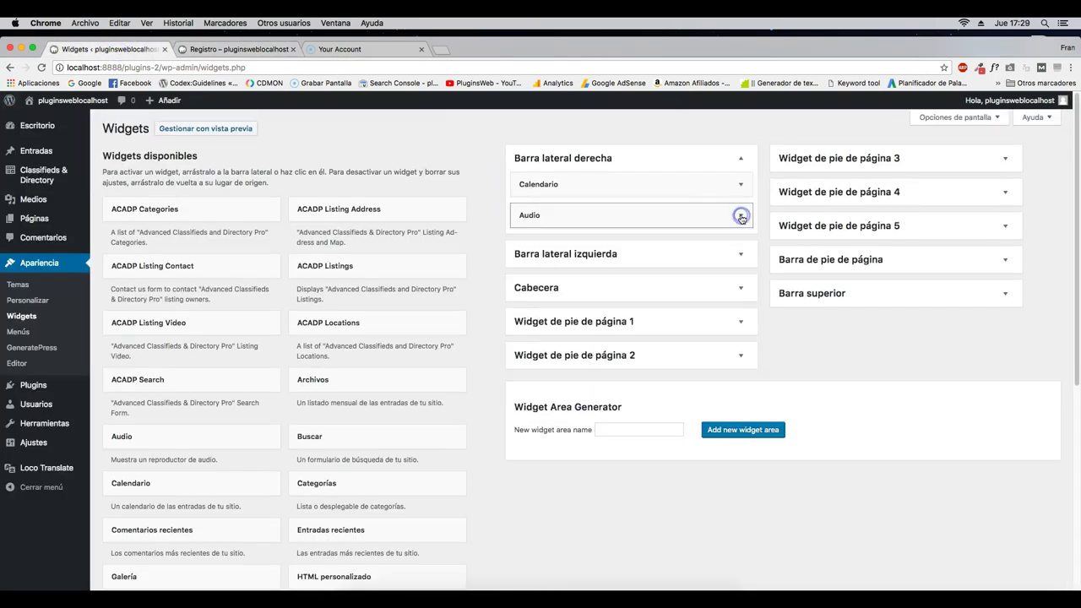
{"action": "left_click", "coordinate": [742, 217]}
{"action": "left_click", "coordinate": [527, 346]}
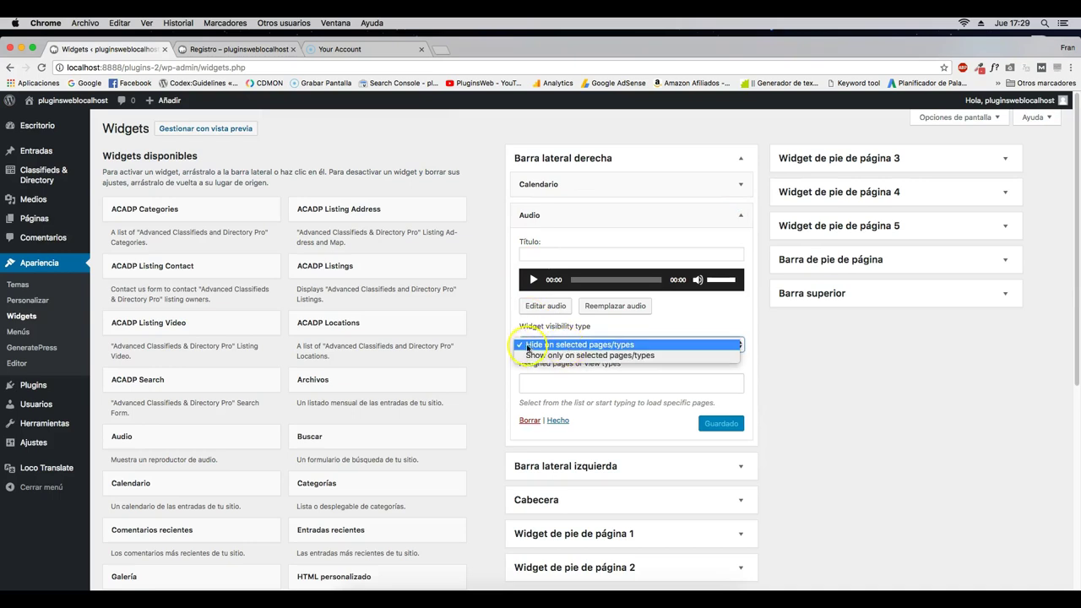
{"action": "left_click", "coordinate": [545, 345]}
- Assign the Registro page to the Audio widget's visibility rule and save the widget
{"action": "left_click", "coordinate": [539, 385]}
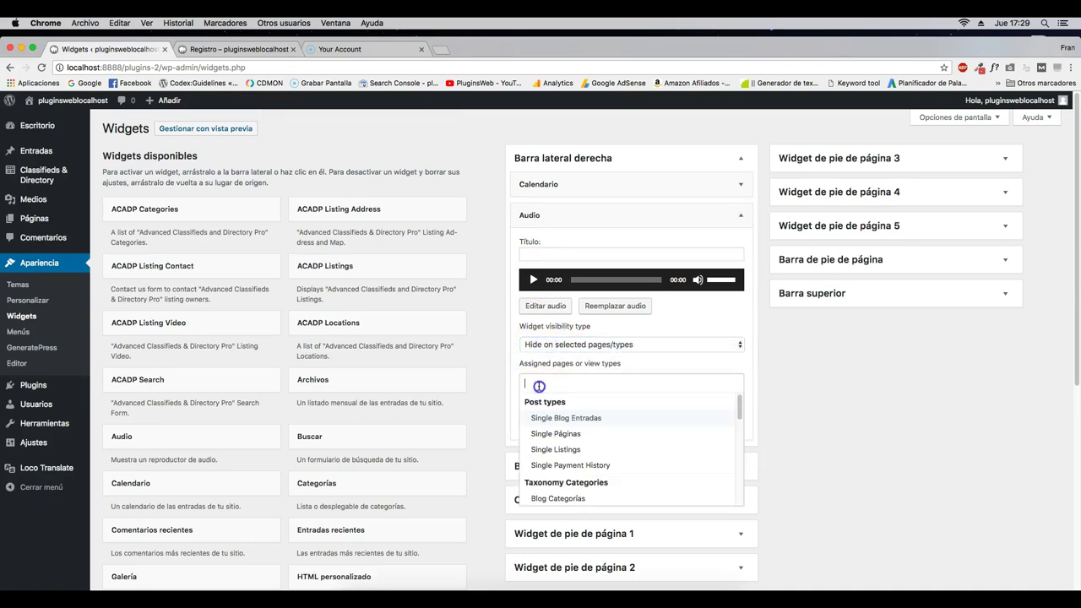
{"action": "type", "text": "regis"}
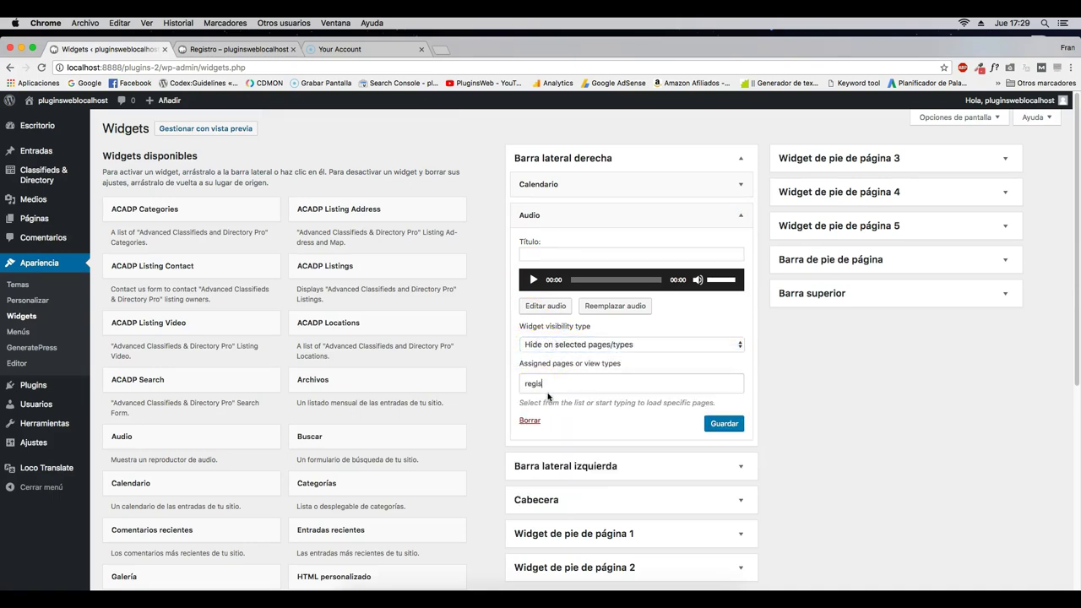
{"action": "left_click", "coordinate": [555, 391]}
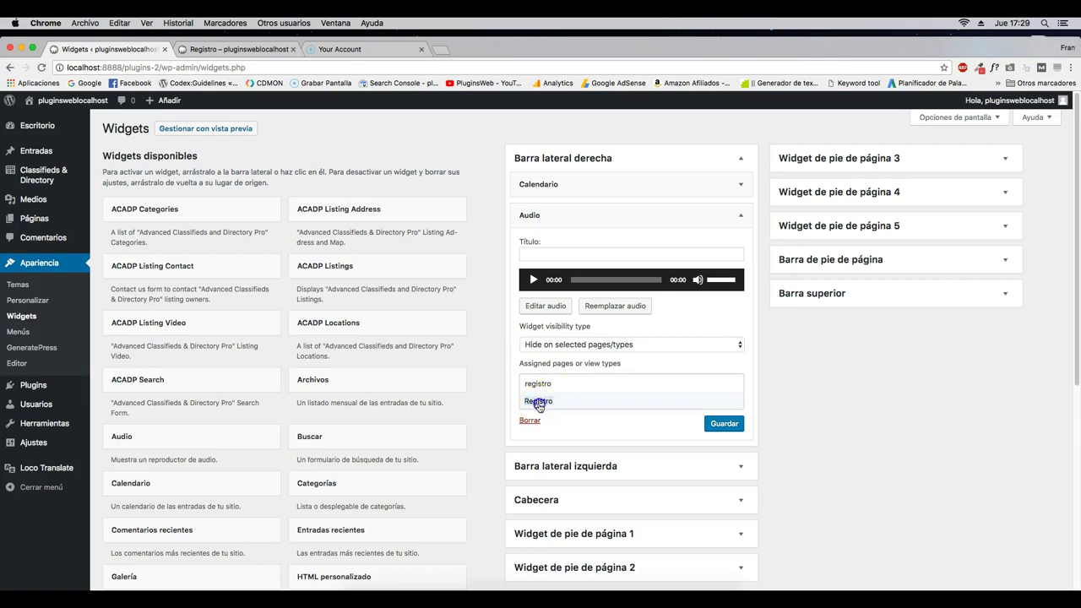
{"action": "left_click", "coordinate": [538, 402]}
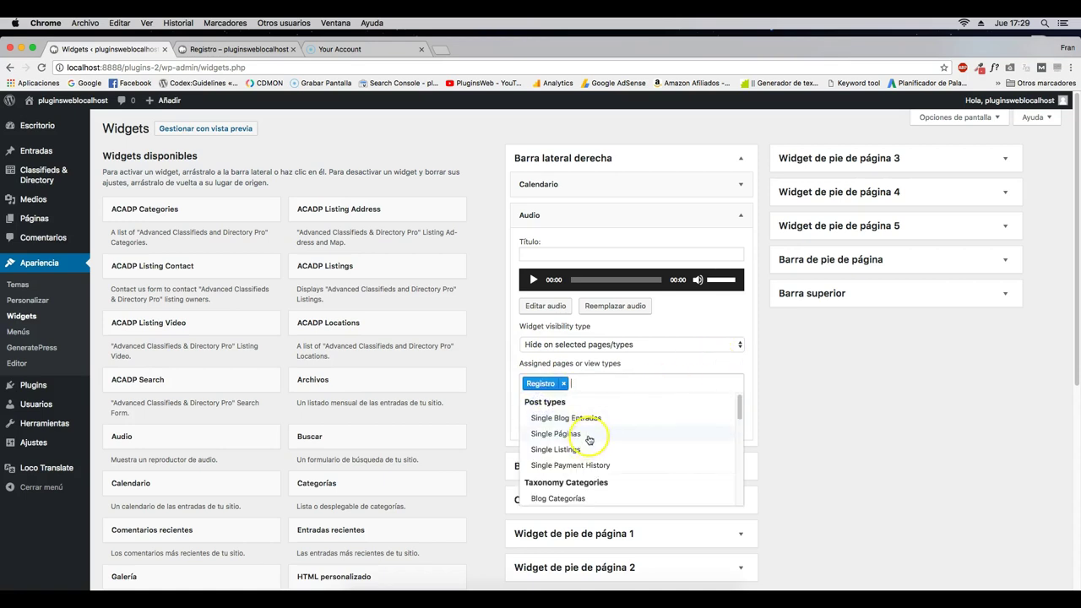
{"action": "scroll", "coordinate": [566, 446], "scroll_direction": "down", "scroll_amount": 5}
{"action": "left_click", "coordinate": [676, 365]}
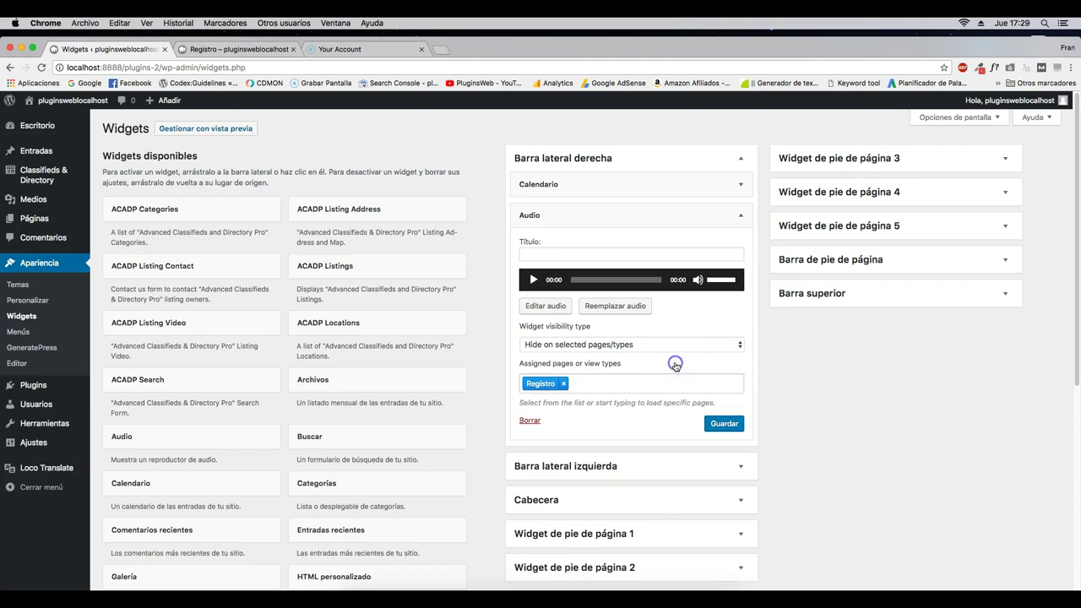
{"action": "left_click", "coordinate": [727, 423]}
- Check whether the audio player shows on the Registro and Categorías de anuncios pages, and open Localización del anuncio
{"action": "left_click", "coordinate": [221, 49]}
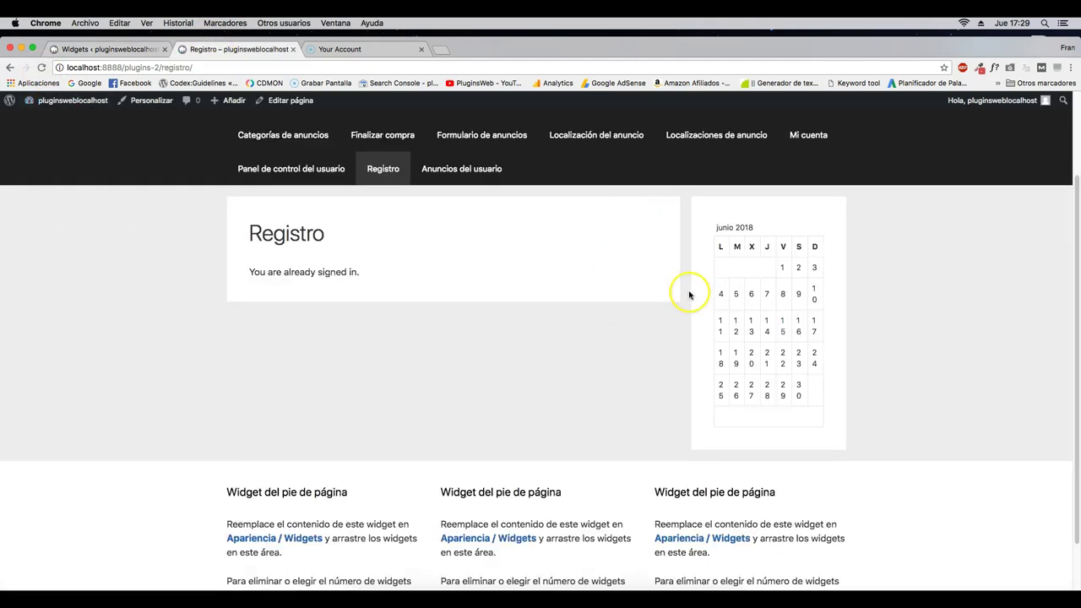
{"action": "scroll", "coordinate": [330, 337], "scroll_direction": "up", "scroll_amount": 3}
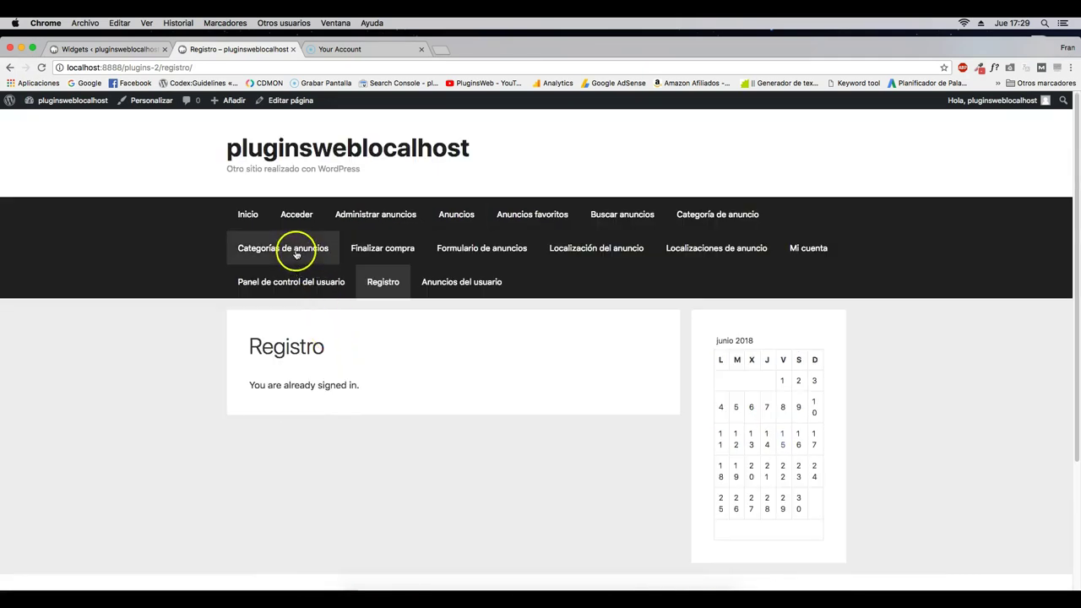
{"action": "scroll", "coordinate": [791, 446], "scroll_direction": "down", "scroll_amount": 5}
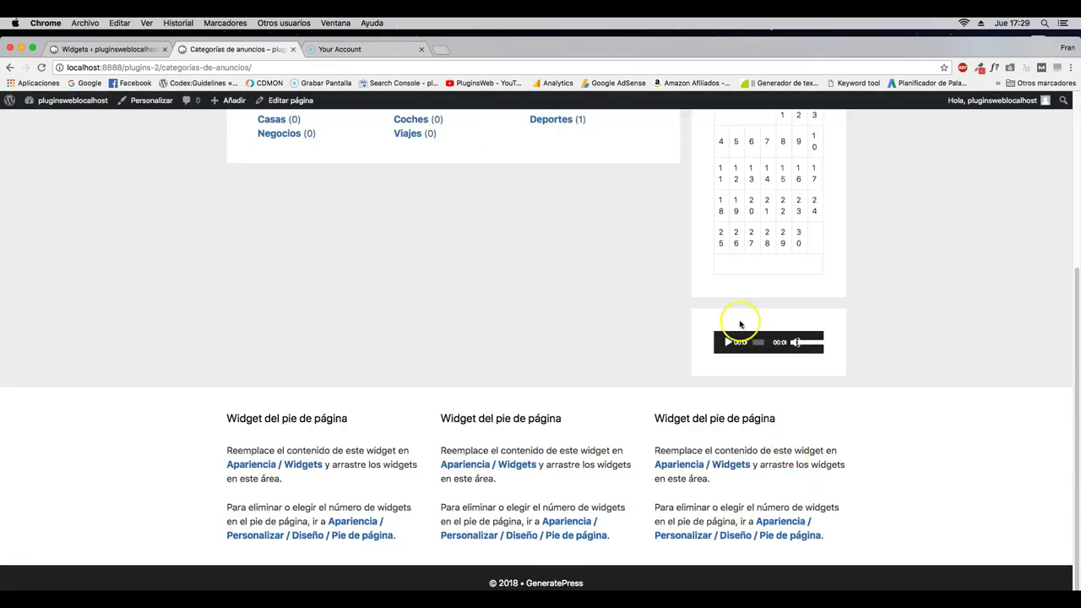
{"action": "scroll", "coordinate": [792, 381], "scroll_direction": "up", "scroll_amount": 10}
{"action": "left_click", "coordinate": [605, 229]}
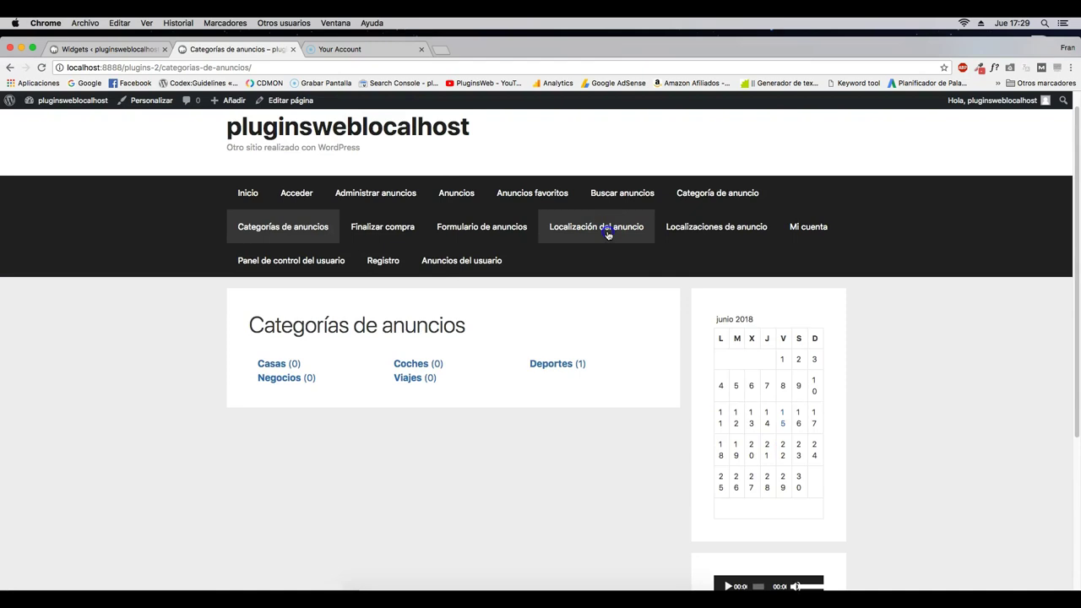
- Delete the Audio widget from Barra lateral derecha and add a new Audio widget to the Cabecera area
{"action": "left_click", "coordinate": [129, 49]}
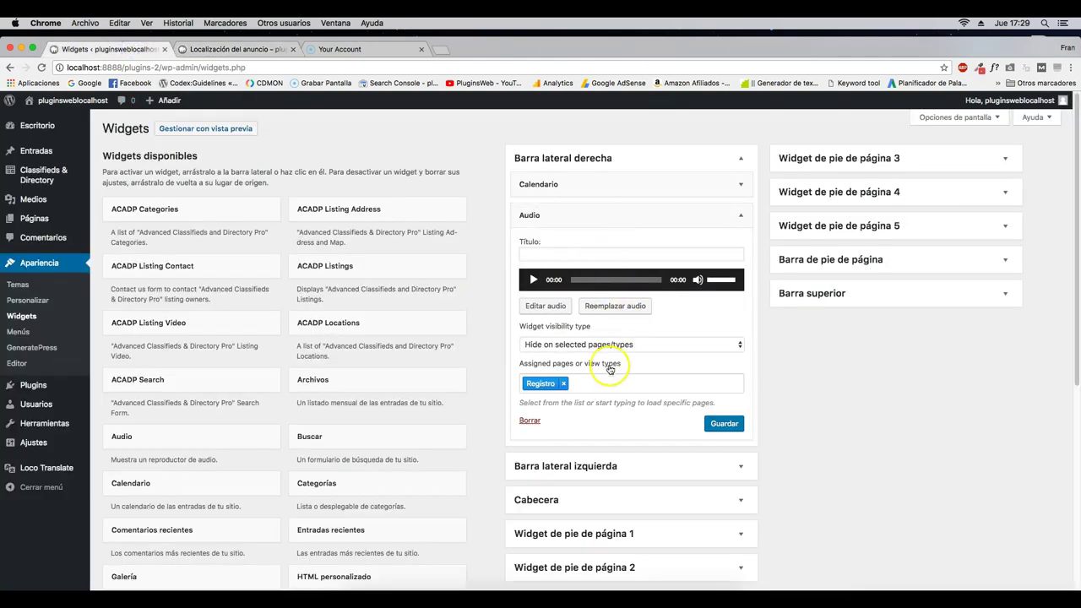
{"action": "left_click", "coordinate": [531, 423]}
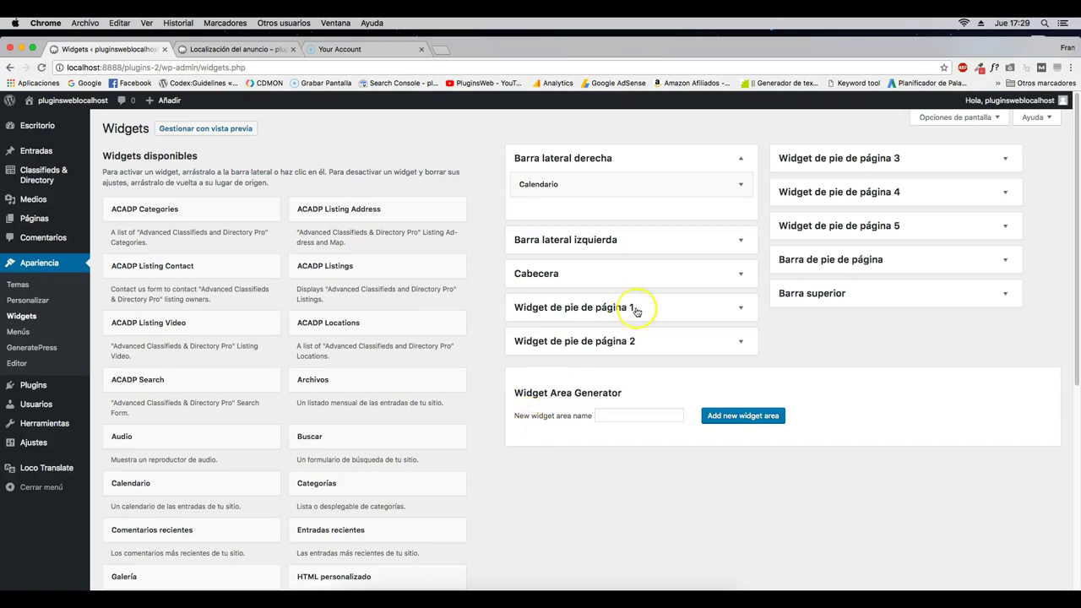
{"action": "left_click", "coordinate": [740, 275]}
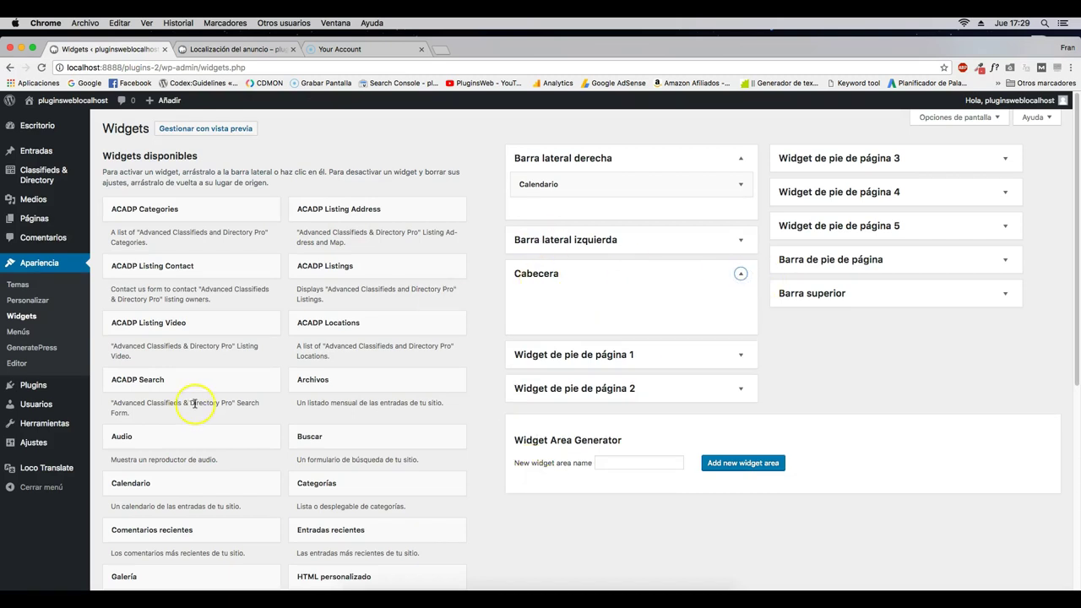
{"action": "scroll", "coordinate": [198, 393], "scroll_direction": "down", "scroll_amount": 1}
{"action": "left_click_drag", "start_coordinate": [143, 423], "coordinate": [545, 286]}
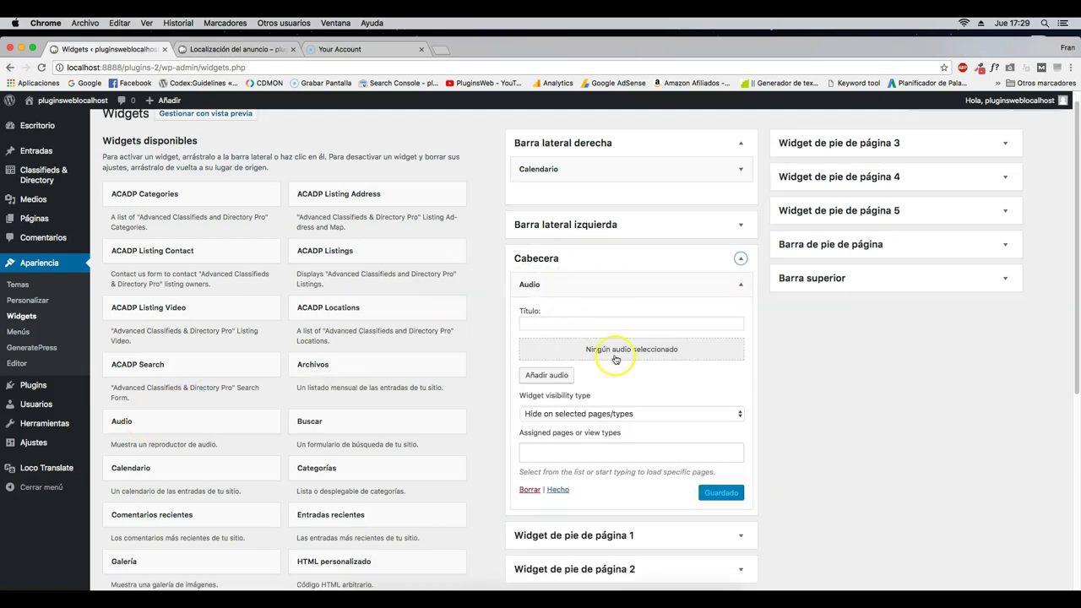
- Add an audio file from the media library to the Cabecera Audio widget and set its visibility type to Show only on selected pages/types
{"action": "left_click", "coordinate": [616, 351]}
{"action": "left_click", "coordinate": [177, 225]}
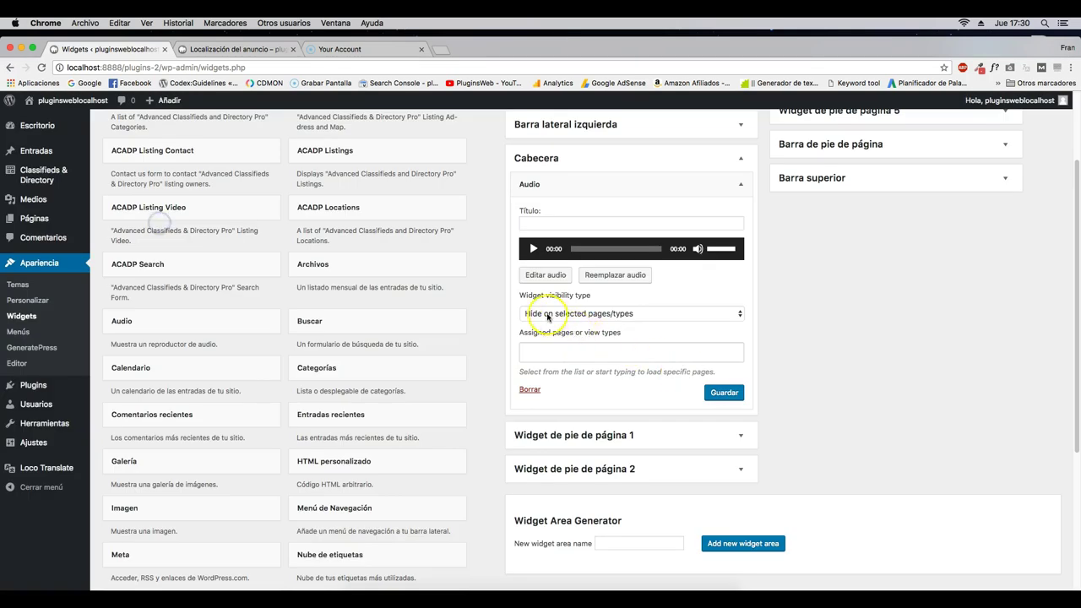
{"action": "left_click", "coordinate": [548, 315]}
{"action": "left_click", "coordinate": [547, 325]}
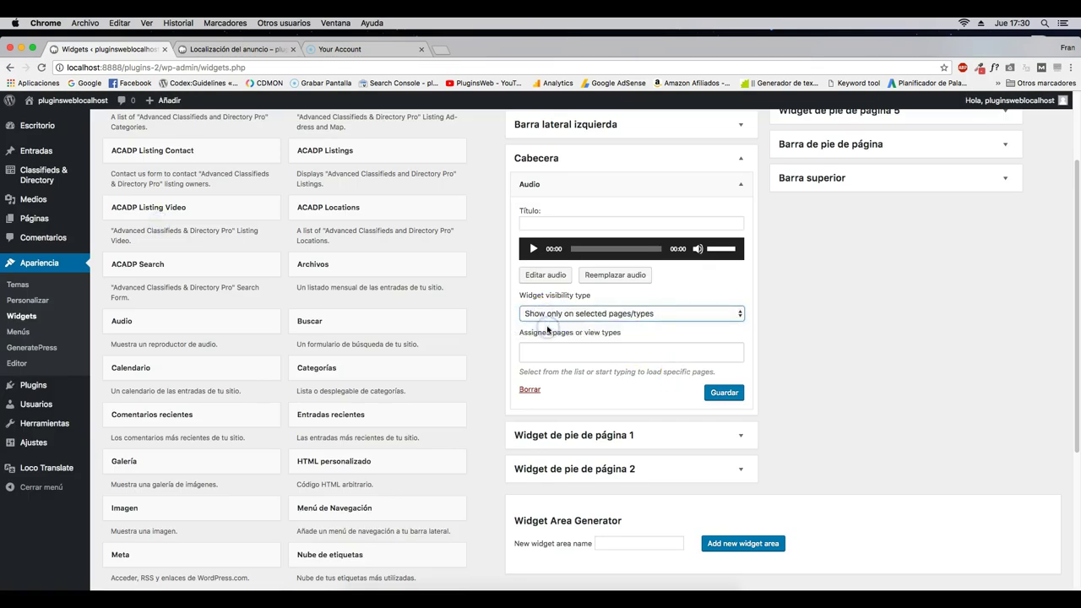
- Check the site's Inicio page to see which page serves as the home page, and return to the widget settings
{"action": "left_click", "coordinate": [245, 49]}
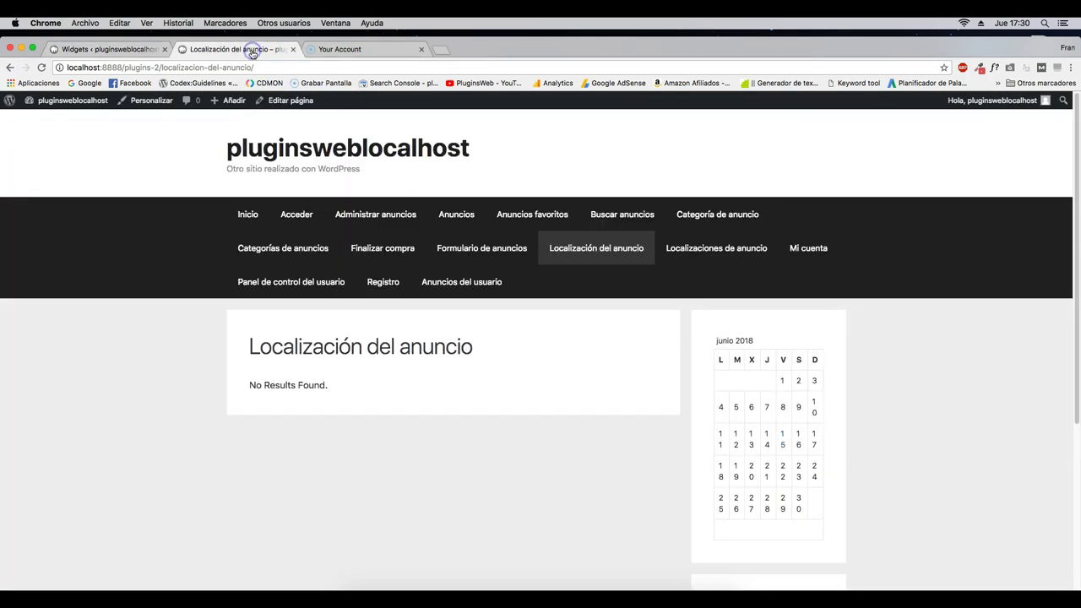
{"action": "left_click", "coordinate": [248, 214]}
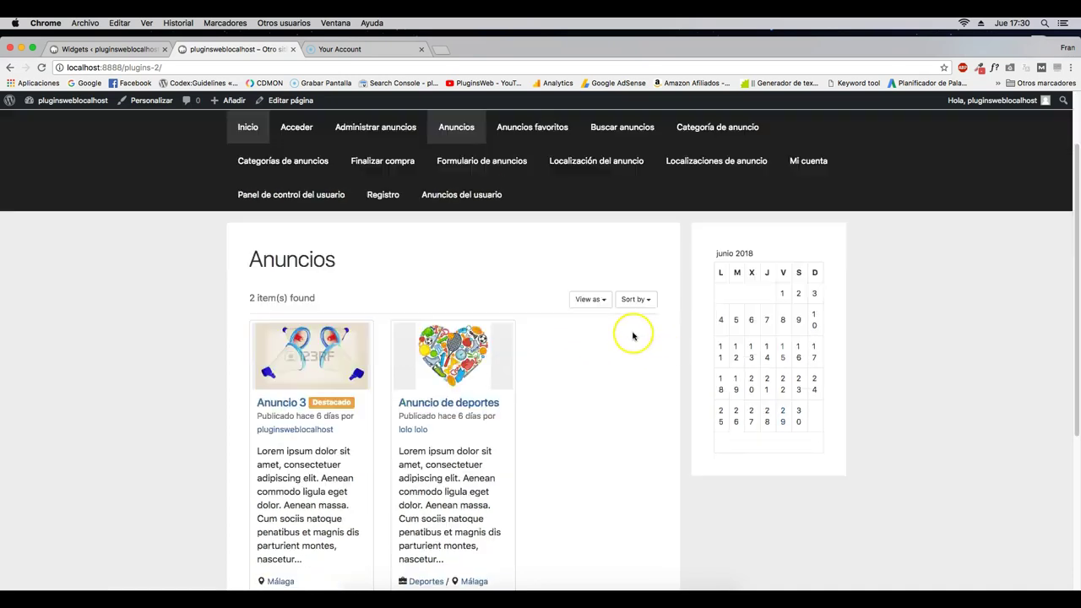
{"action": "left_click", "coordinate": [131, 49]}
- Assign the Anuncios page to the Audio widget's visibility rule and save the widget
{"action": "scroll", "coordinate": [477, 315], "scroll_direction": "up", "scroll_amount": 3}
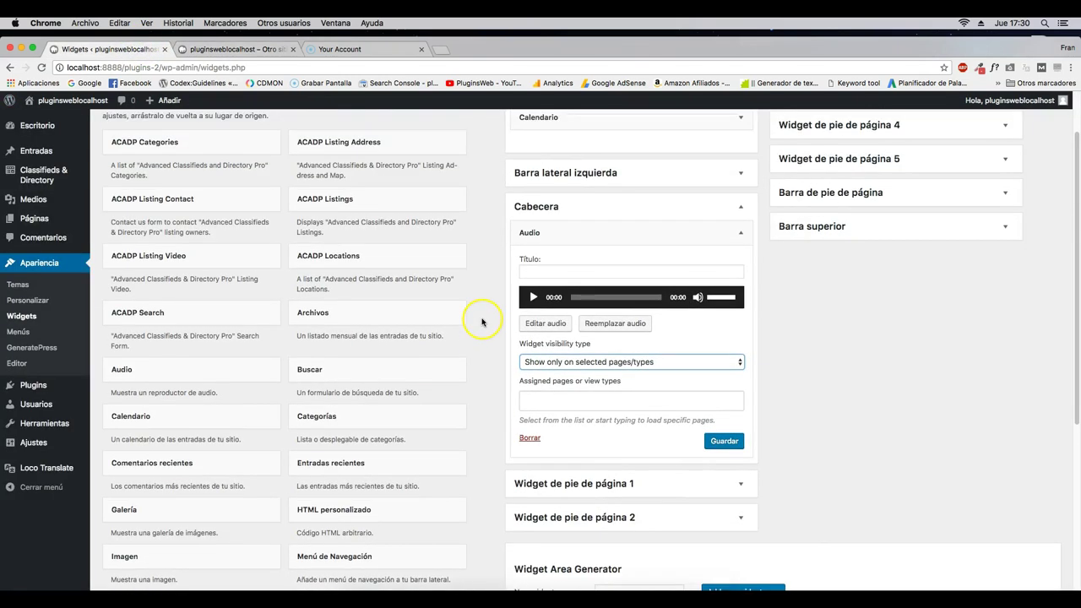
{"action": "left_click", "coordinate": [571, 400]}
{"action": "type", "text": "anuncios"}
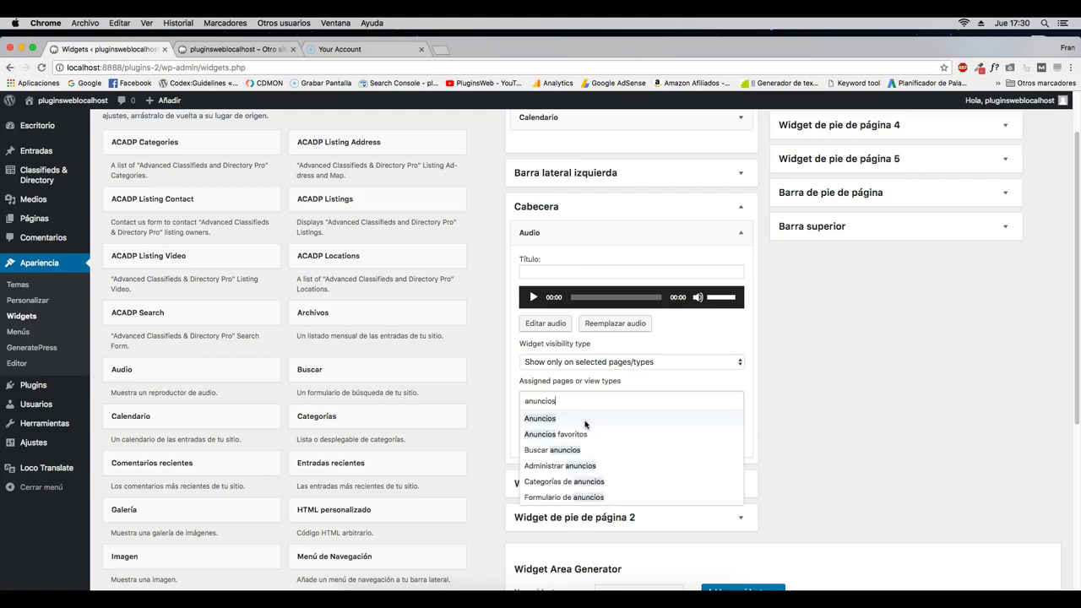
{"action": "left_click", "coordinate": [544, 421]}
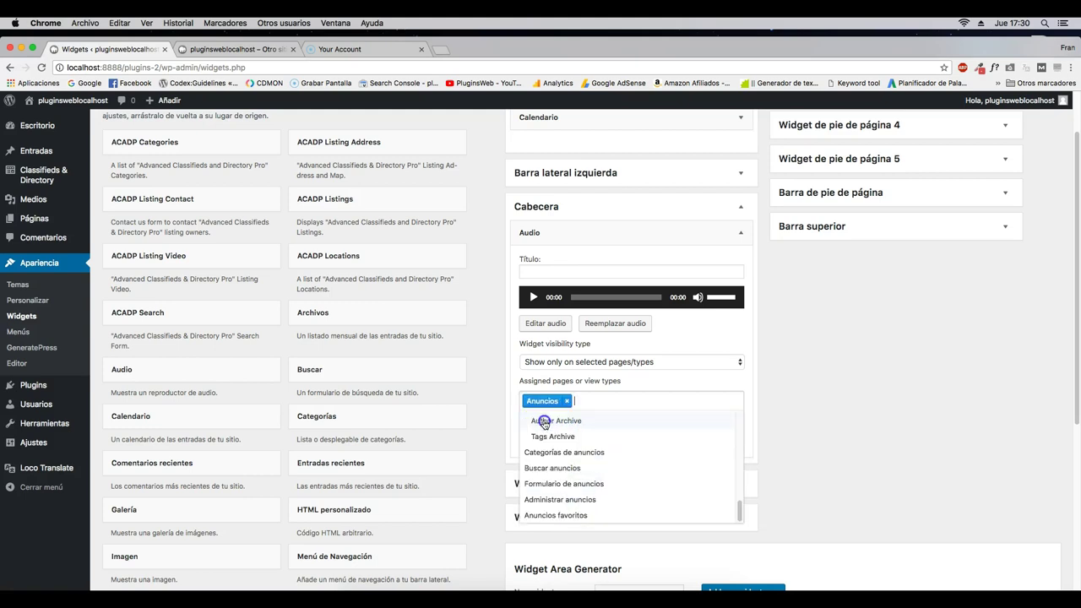
{"action": "left_click", "coordinate": [712, 380]}
- Reload the home page and check whether the header audio player shows there, on Anuncios favoritos and on the other ad pages
{"action": "left_click", "coordinate": [232, 49]}
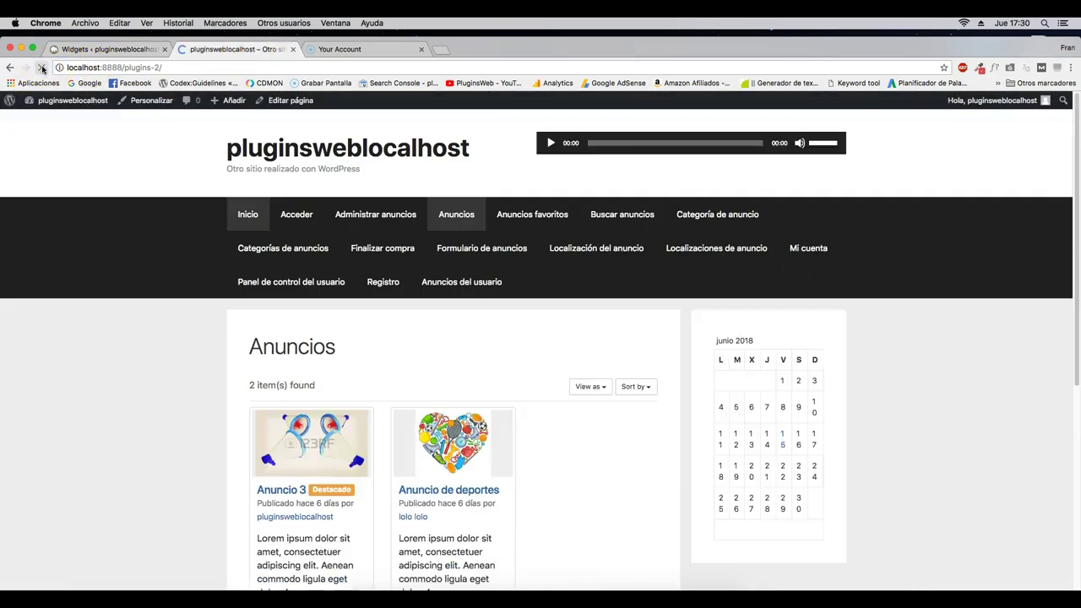
{"action": "left_click_drag", "start_coordinate": [602, 146], "coordinate": [662, 177]}
{"action": "left_click", "coordinate": [657, 176]}
{"action": "left_click", "coordinate": [520, 218]}
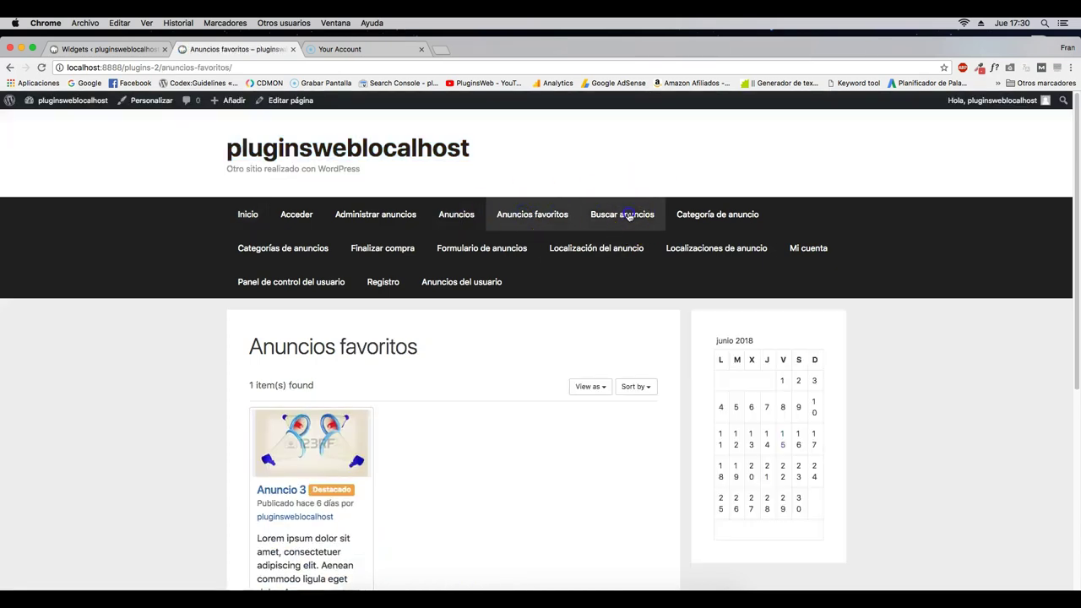
{"action": "left_click", "coordinate": [712, 216]}
- Reopen the Cabecera Audio widget and examine the post types, taxonomies, archives, user groups and devices available for its visibility rule
{"action": "left_click", "coordinate": [102, 49]}
{"action": "left_click", "coordinate": [330, 227]}
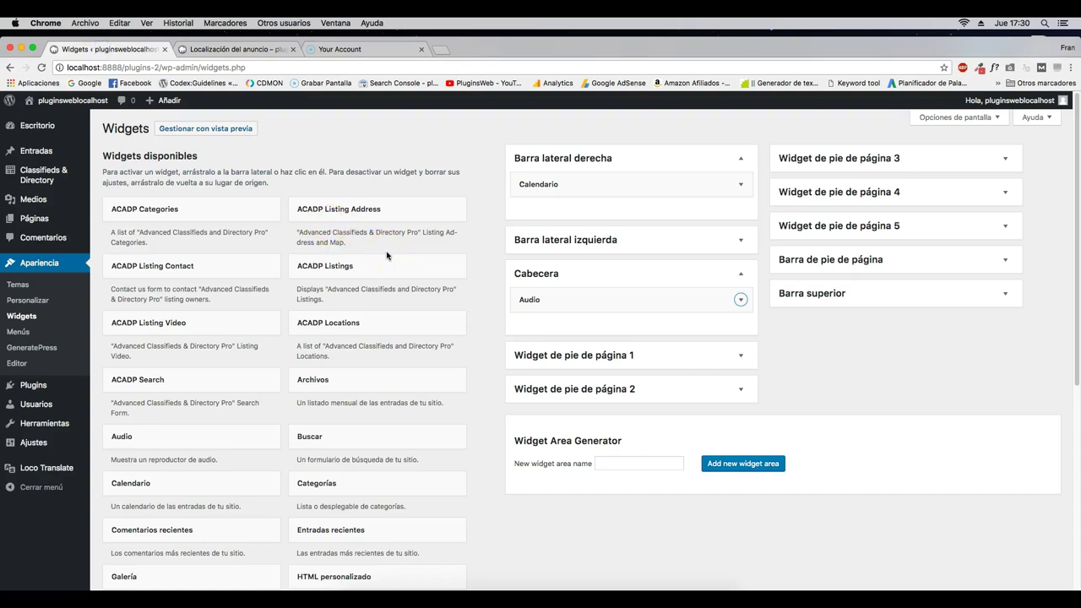
{"action": "left_click", "coordinate": [748, 307]}
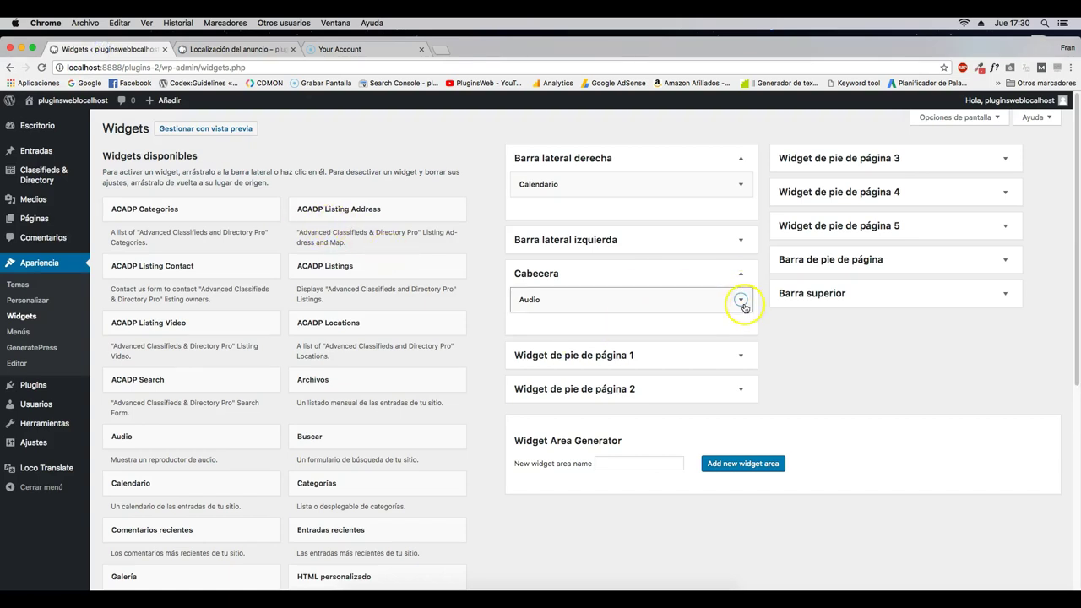
{"action": "scroll", "coordinate": [592, 397], "scroll_direction": "down", "scroll_amount": 2}
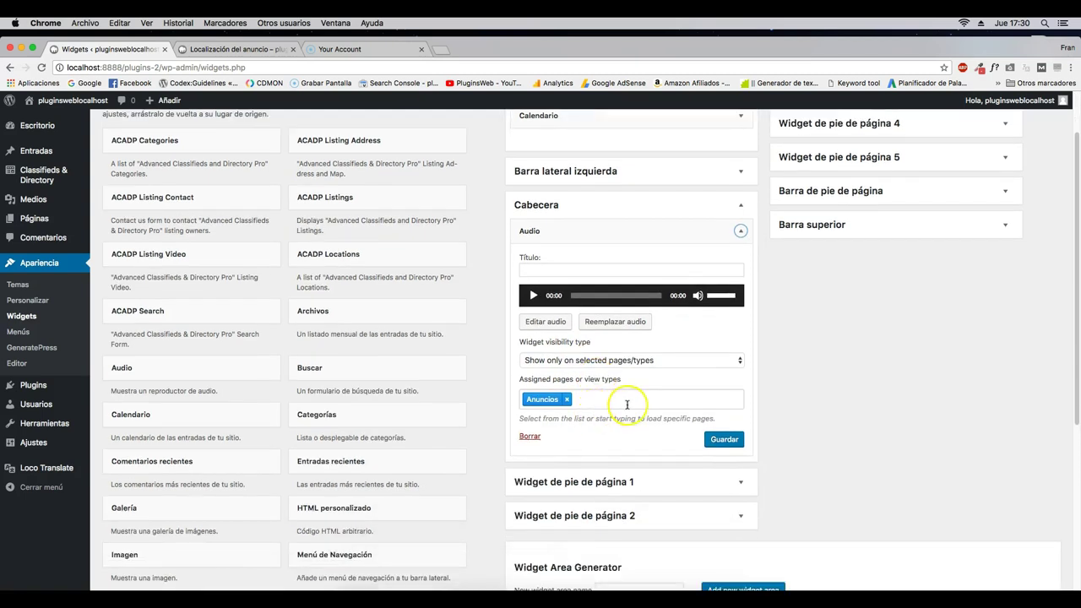
{"action": "left_click", "coordinate": [630, 402]}
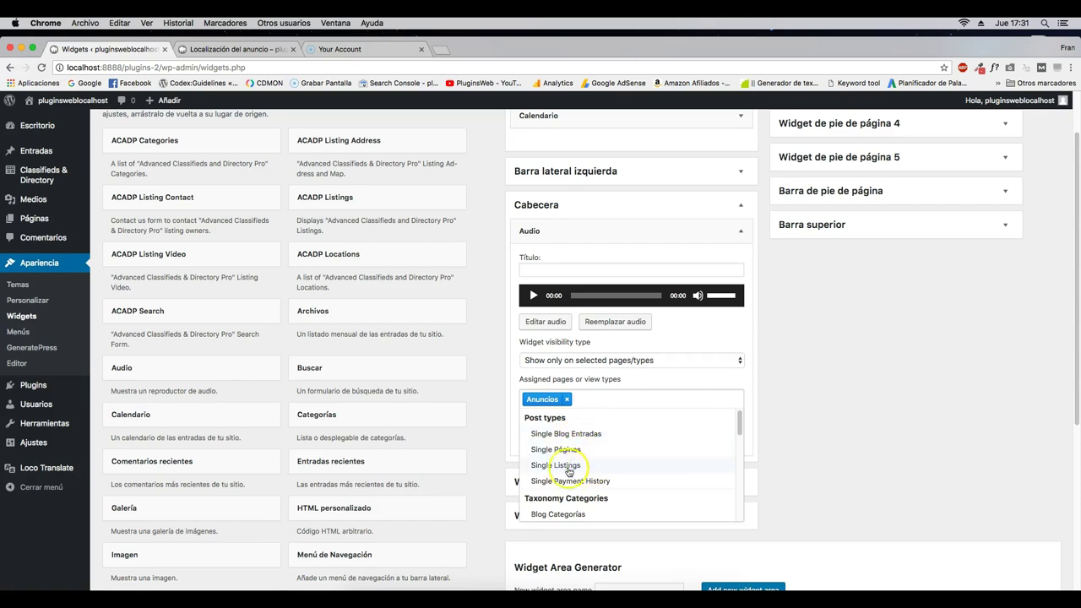
{"action": "scroll", "coordinate": [568, 469], "scroll_direction": "down", "scroll_amount": 1}
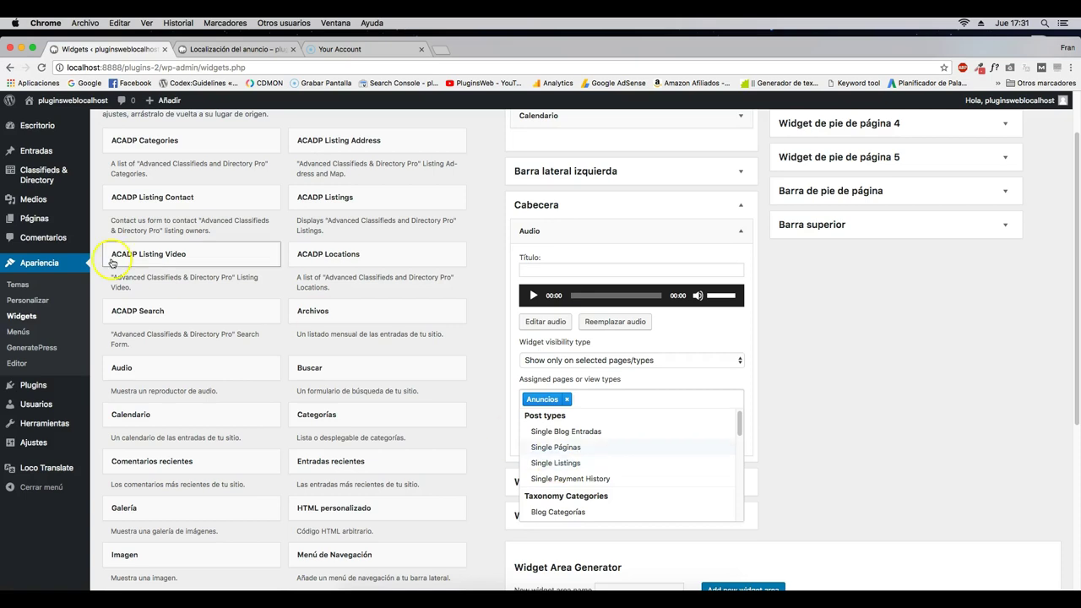
{"action": "mouse_move", "coordinate": [38, 171]}
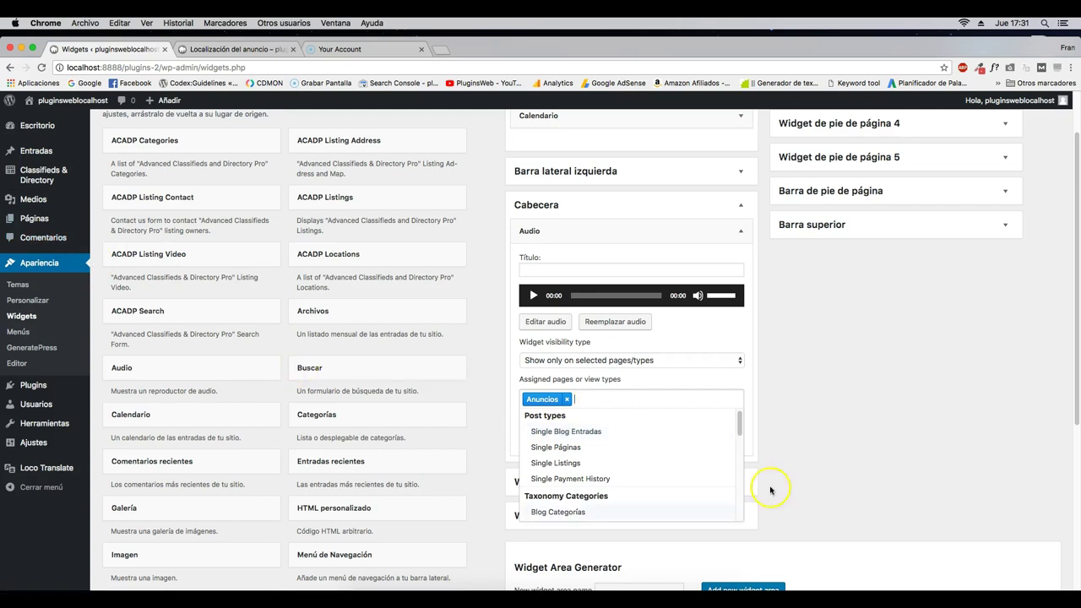
{"action": "left_click_drag", "start_coordinate": [740, 423], "coordinate": [741, 483]}
{"action": "scroll", "coordinate": [565, 439], "scroll_direction": "down", "scroll_amount": 1}
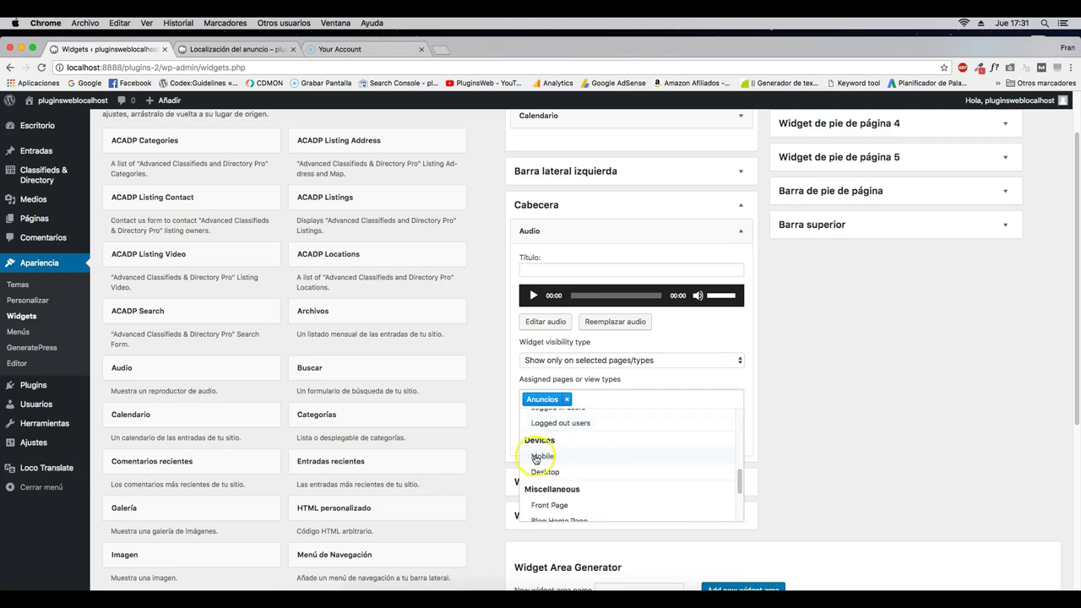
{"action": "left_click_drag", "start_coordinate": [741, 480], "coordinate": [726, 369]}
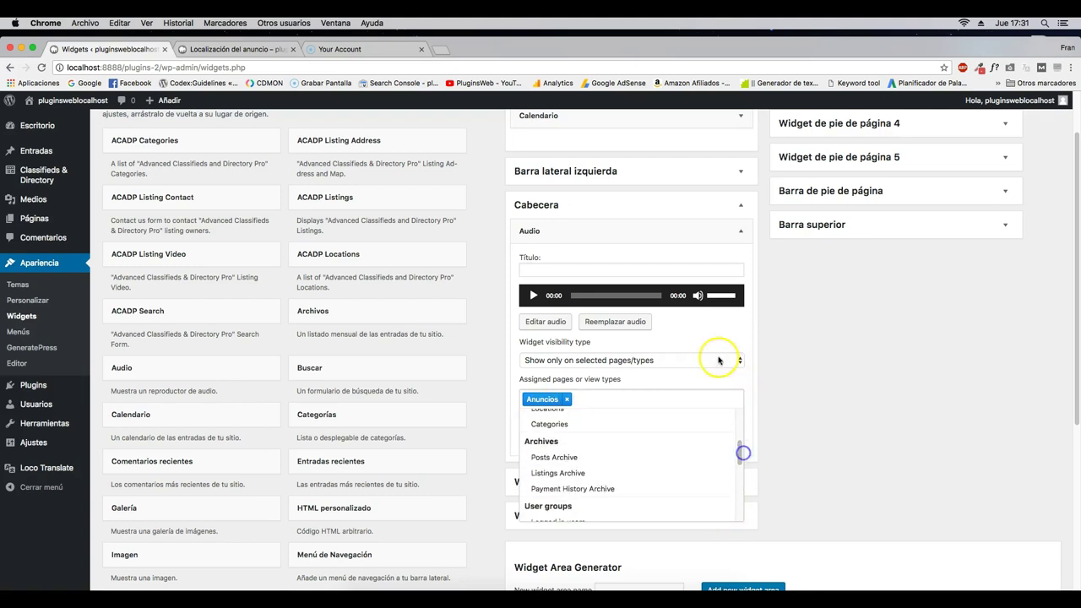
{"action": "left_click", "coordinate": [703, 336]}
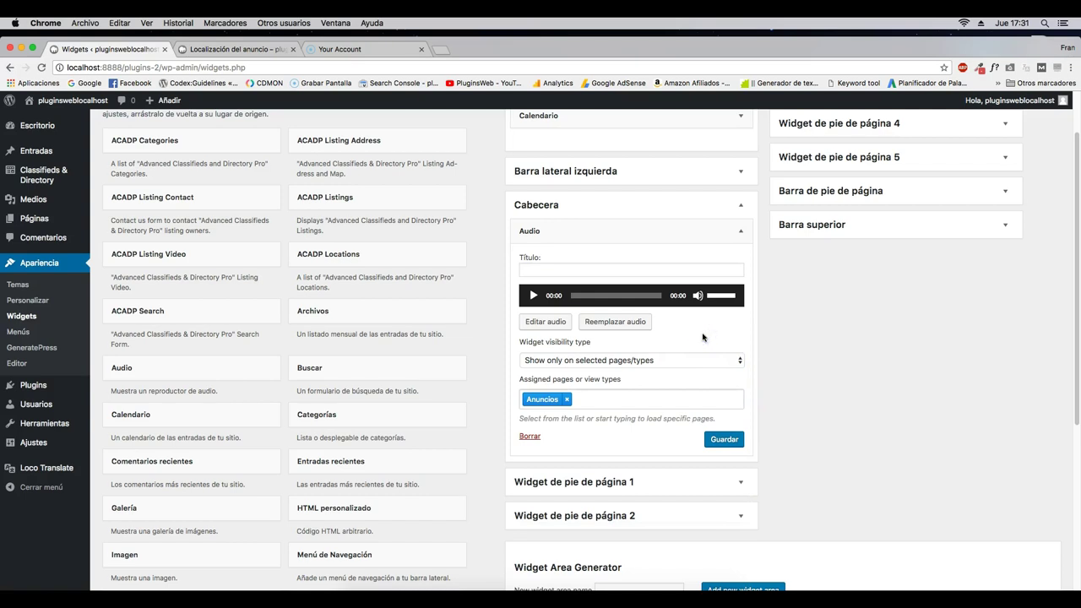
- Create a new widget area named "nueva área" with the Widget Area Generator
{"action": "scroll", "coordinate": [703, 337], "scroll_direction": "down", "scroll_amount": 5}
{"action": "scroll", "coordinate": [488, 372], "scroll_direction": "up", "scroll_amount": 2}
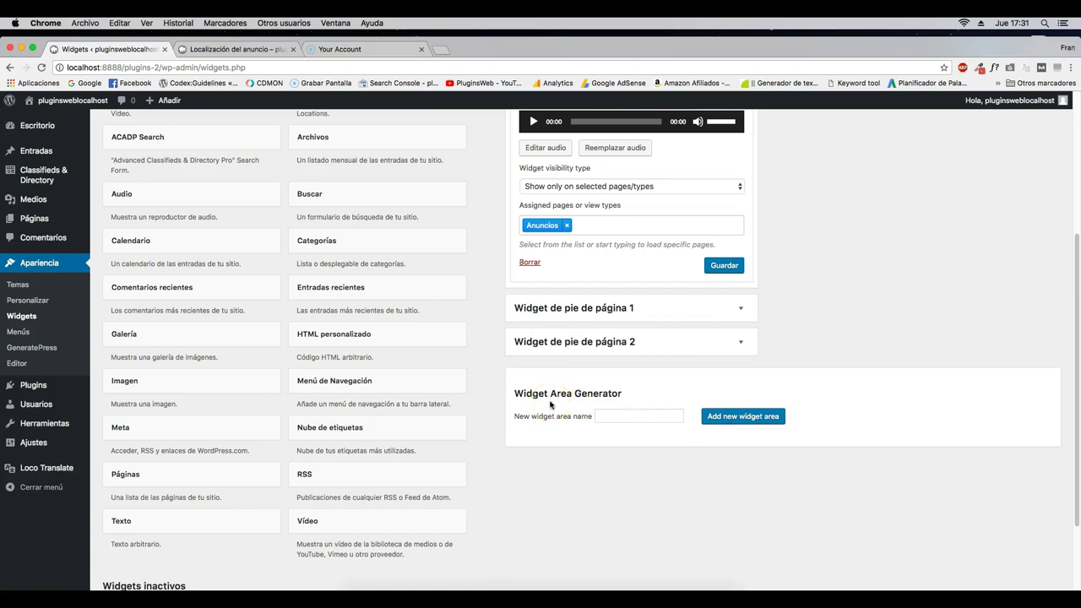
{"action": "left_click", "coordinate": [629, 412]}
{"action": "type", "text": "nueva a"}
{"action": "left_click", "coordinate": [611, 416]}
{"action": "type", "text": "área"}
{"action": "left_click", "coordinate": [732, 415]}
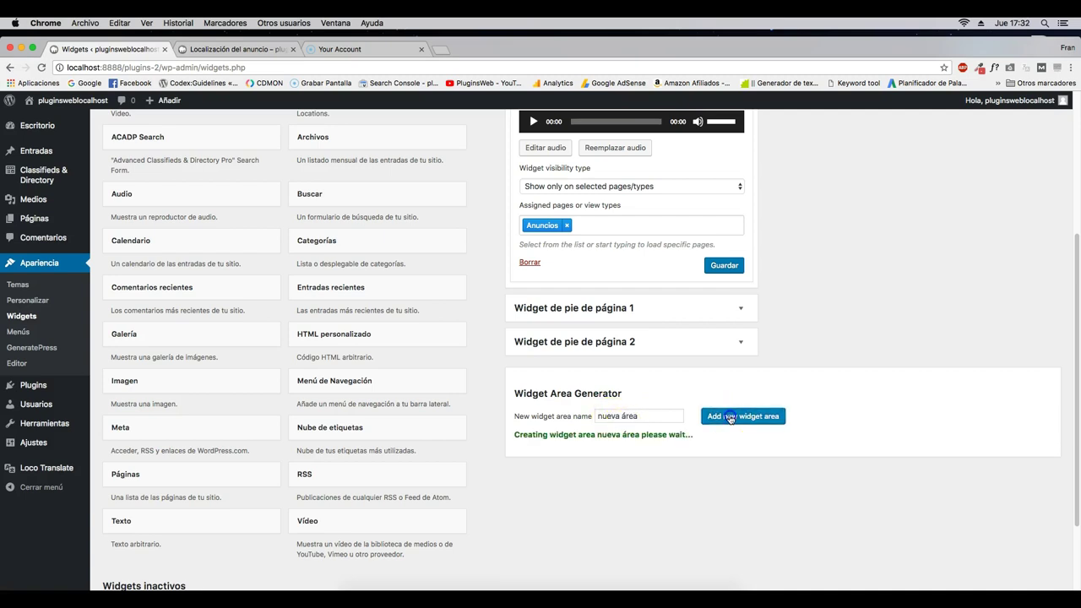
{"action": "key", "text": "Return"}
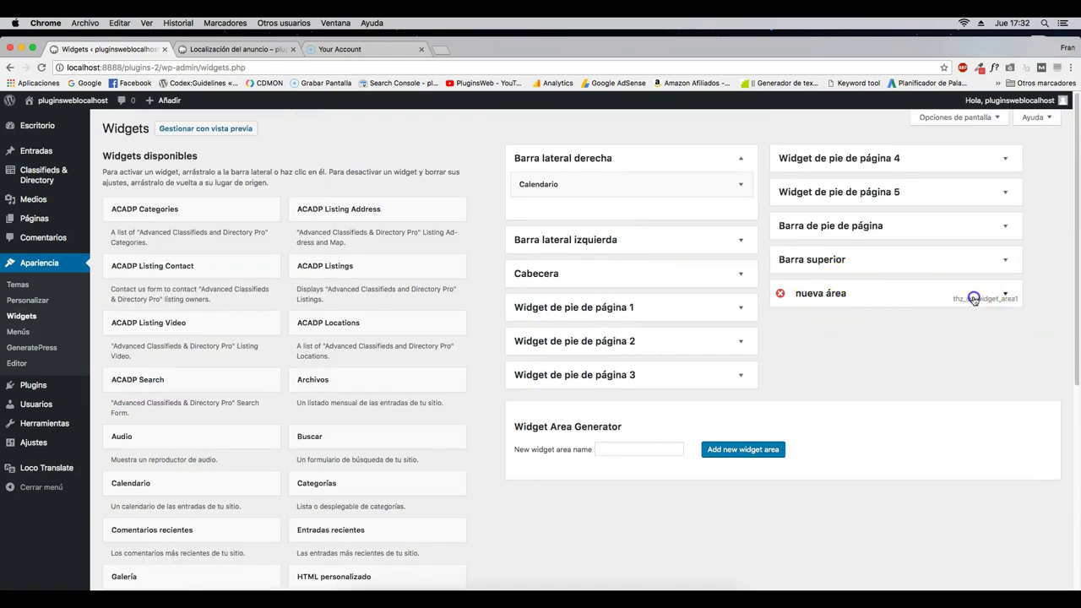
- Expand the nueva área widget area and add the Archivos widget to it
{"action": "left_click", "coordinate": [1010, 298]}
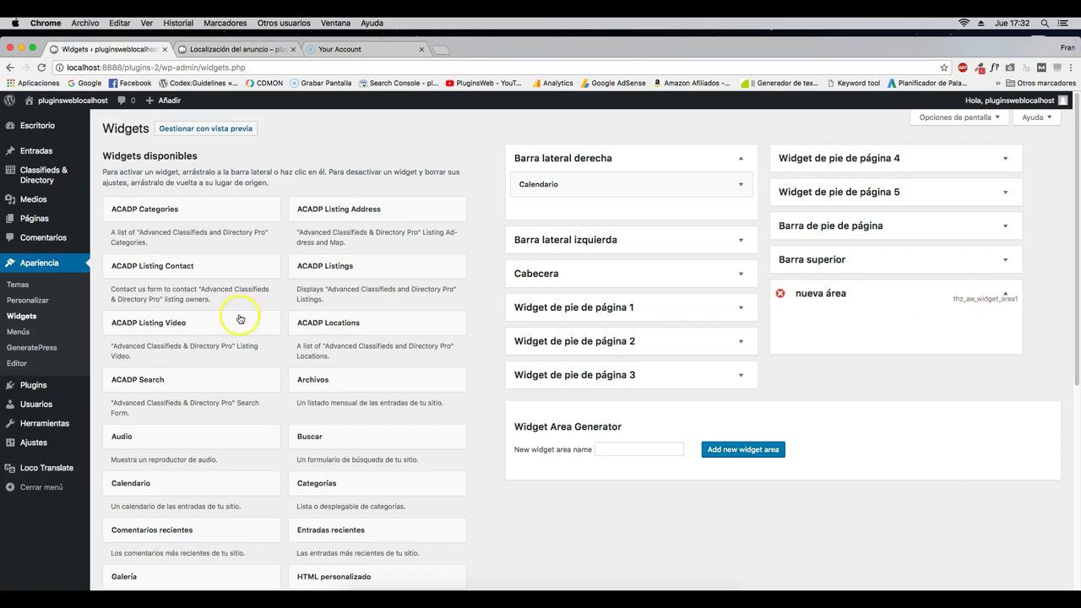
{"action": "left_click_drag", "start_coordinate": [317, 384], "coordinate": [835, 326]}
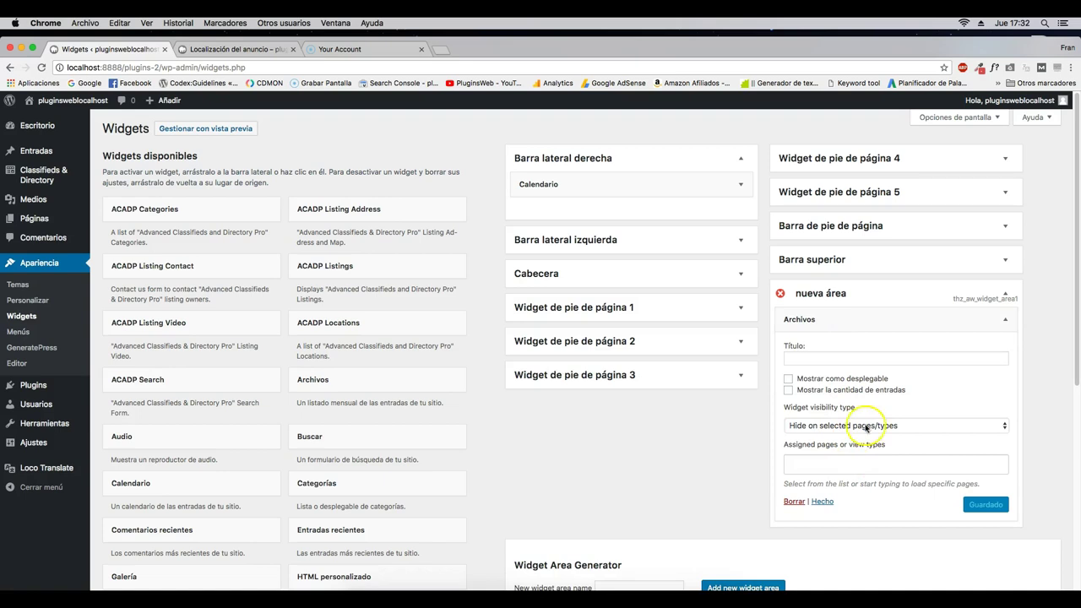
{"action": "left_click", "coordinate": [992, 339]}
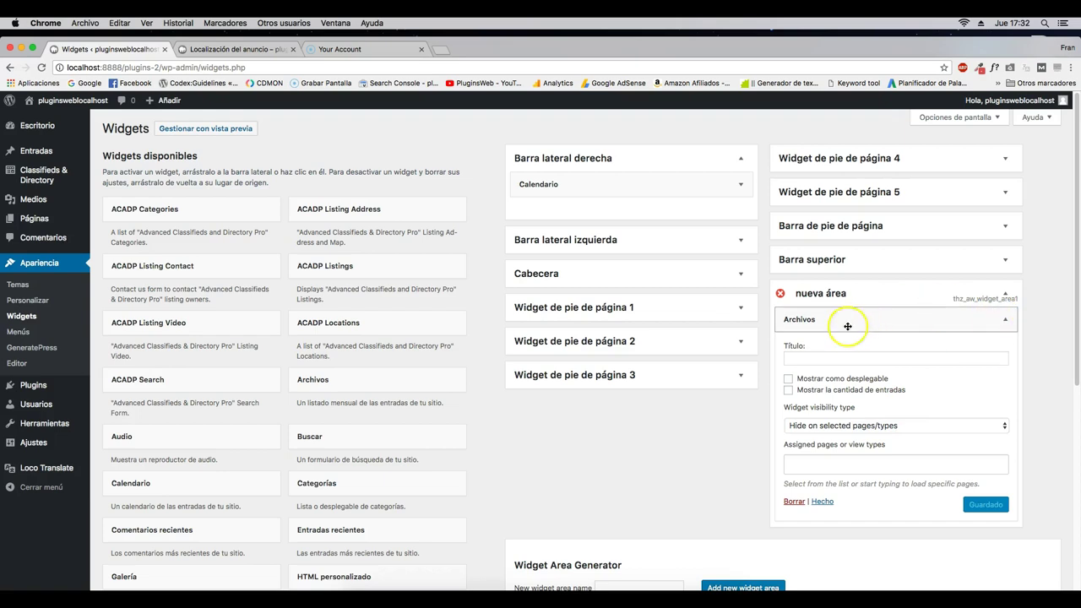
- Delete the nueva área widget area
{"action": "left_click", "coordinate": [782, 293]}
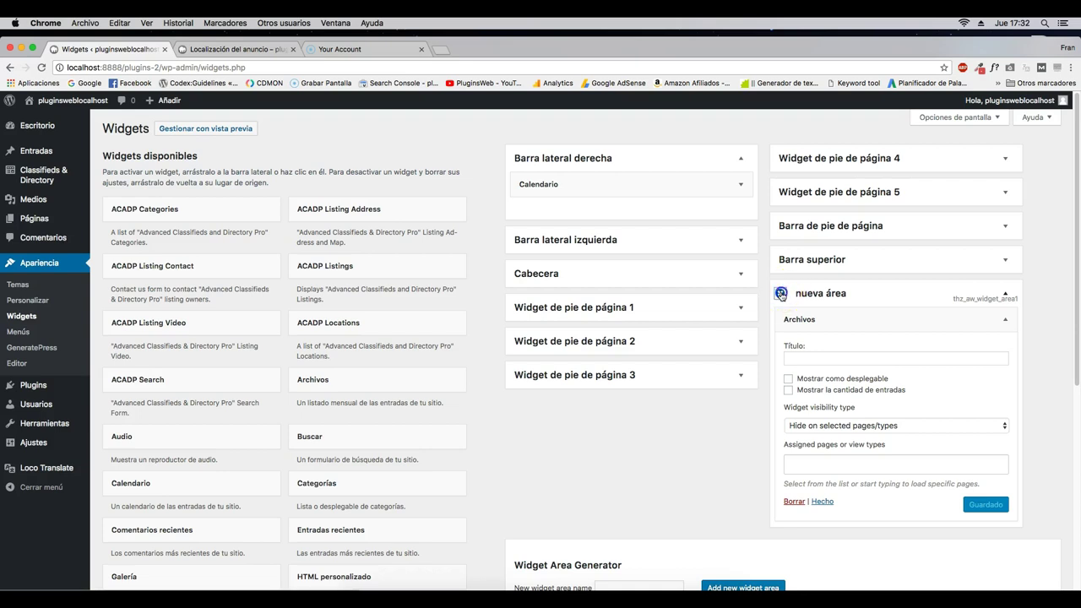